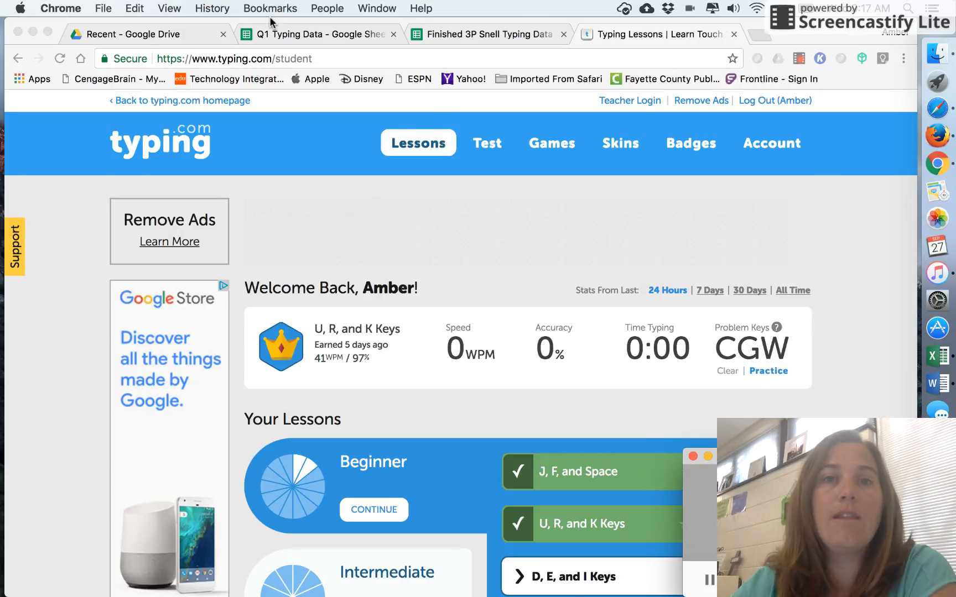
# Step: Enter the class period 3P and the teacher's last name in row 3 of the Q1 Typing Data sheet
pyautogui.click(301, 36)
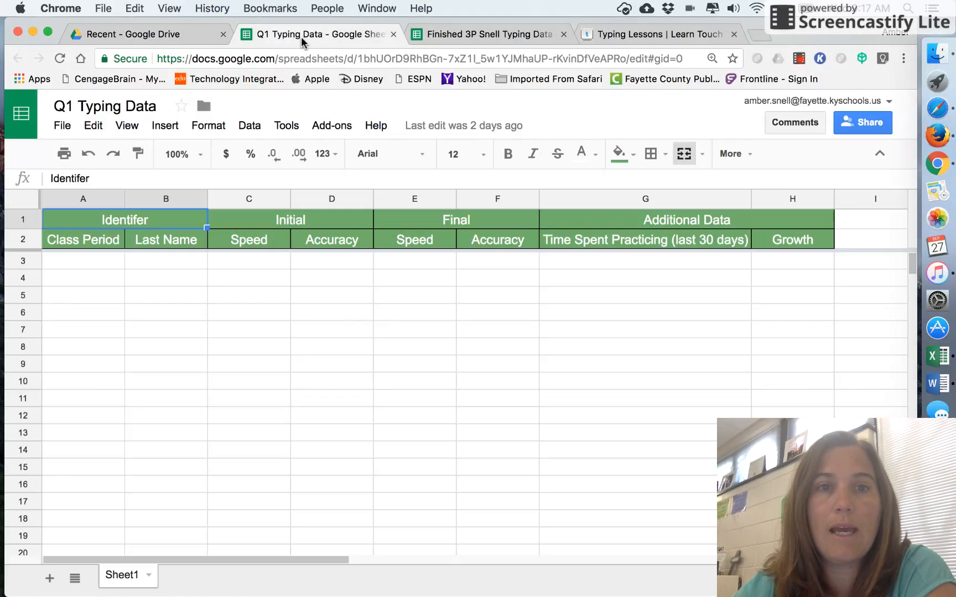
pyautogui.click(101, 266)
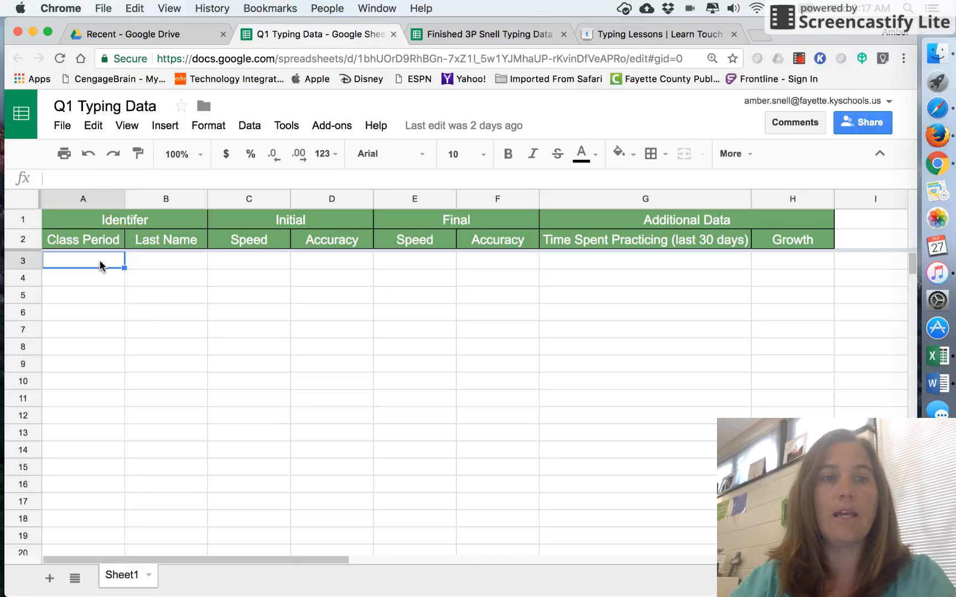
pyautogui.write('3P')
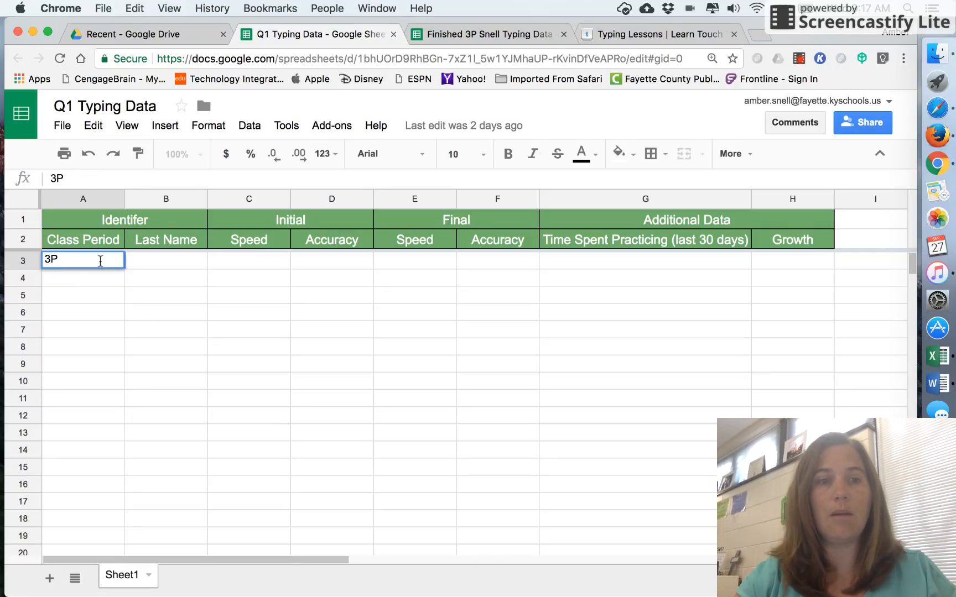
pyautogui.press('Tab')
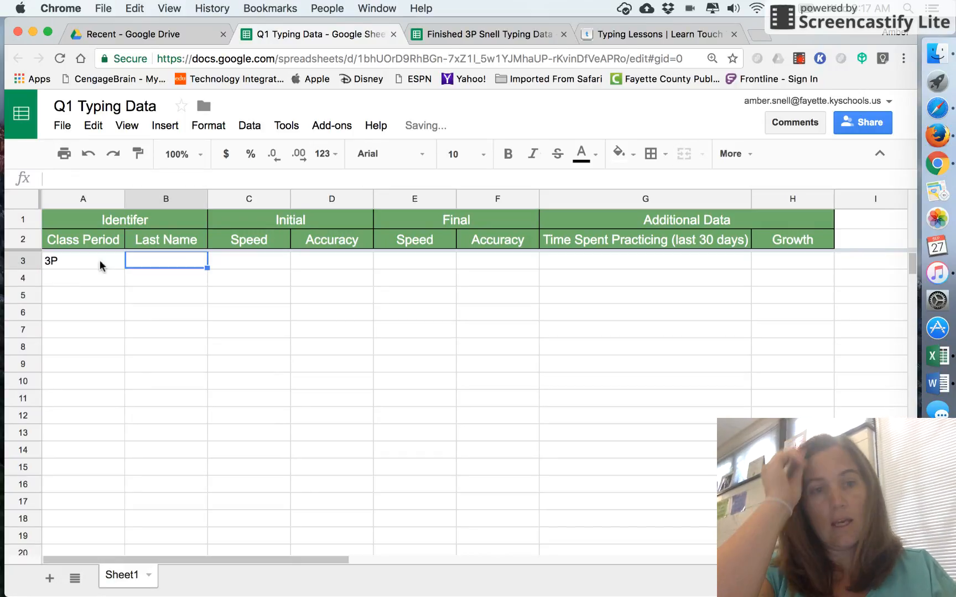
pyautogui.write('Snell')
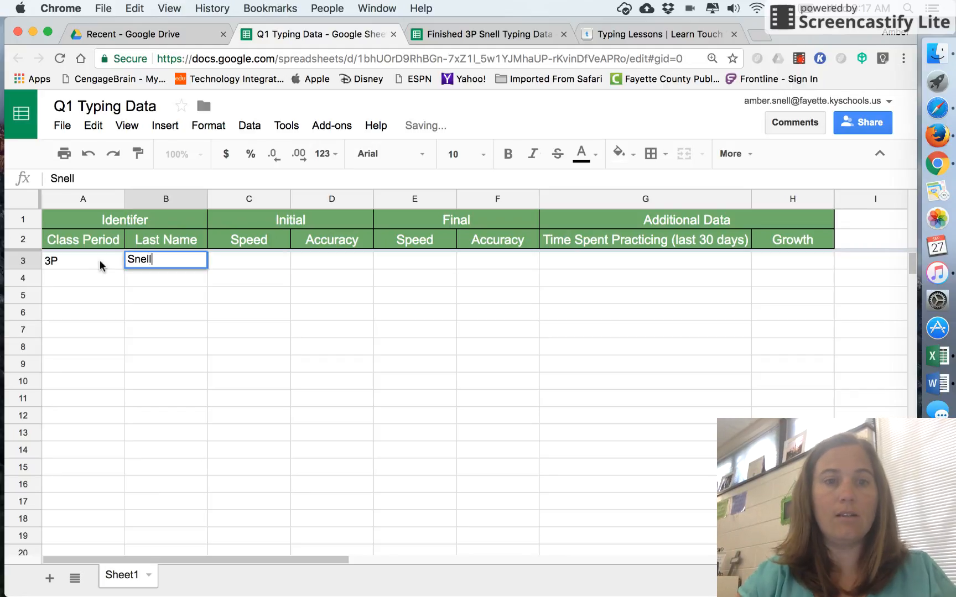
pyautogui.press('Tab')
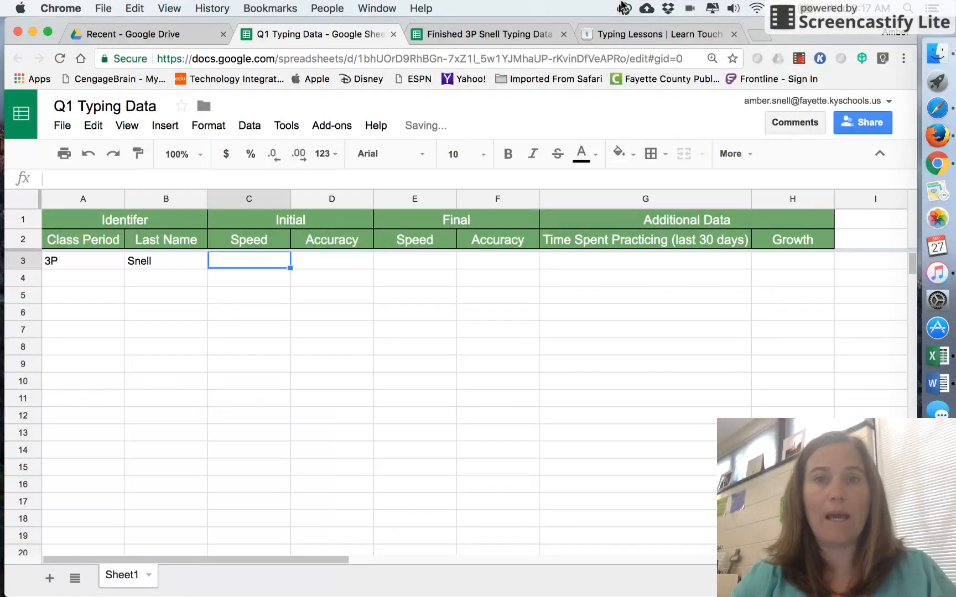
# Step: Copy the initial typing test's speed and accuracy averages from the finished typing data spreadsheet
pyautogui.click(500, 35)
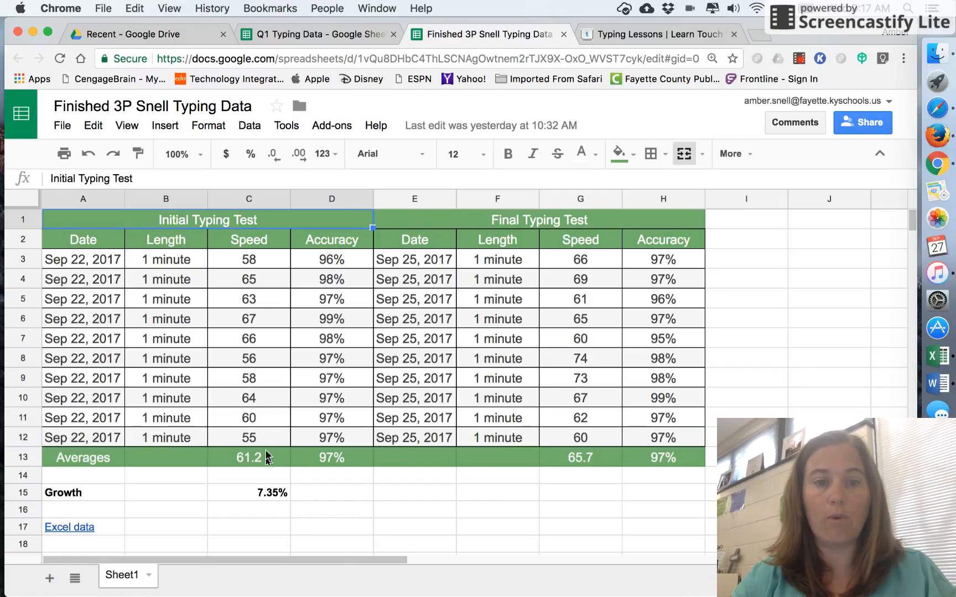
pyautogui.click(278, 467)
pyautogui.moveTo(277, 467); pyautogui.dragTo(317, 463)
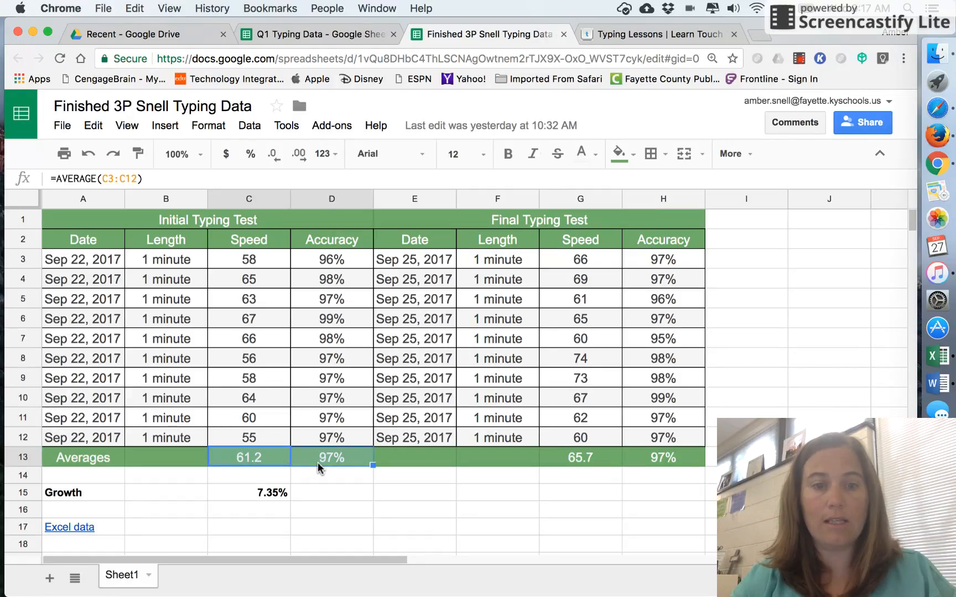
pyautogui.press('super+c')
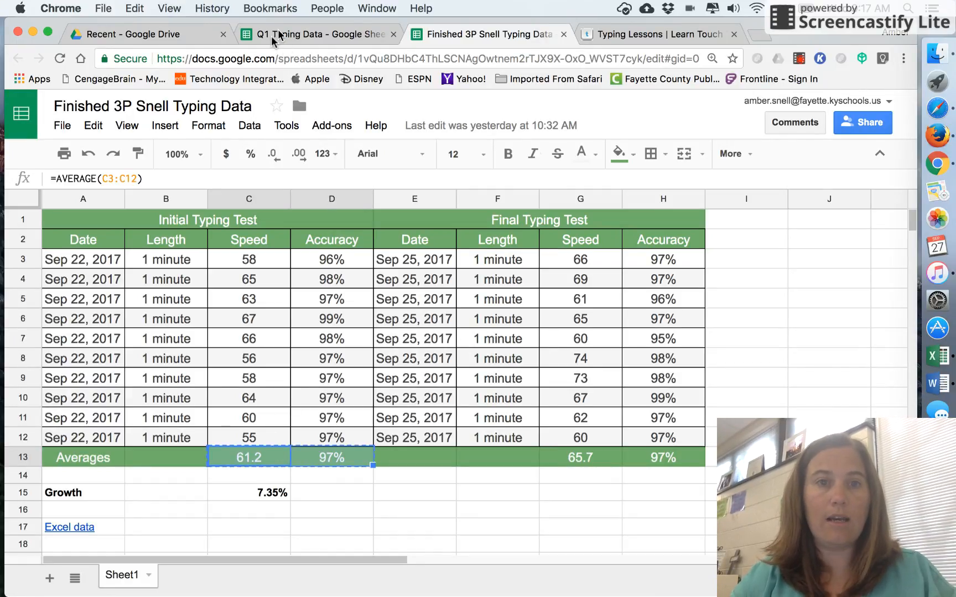
# Step: Paste the copied averages as values only into the Initial Speed and Accuracy cells of row 3
pyautogui.click(271, 35)
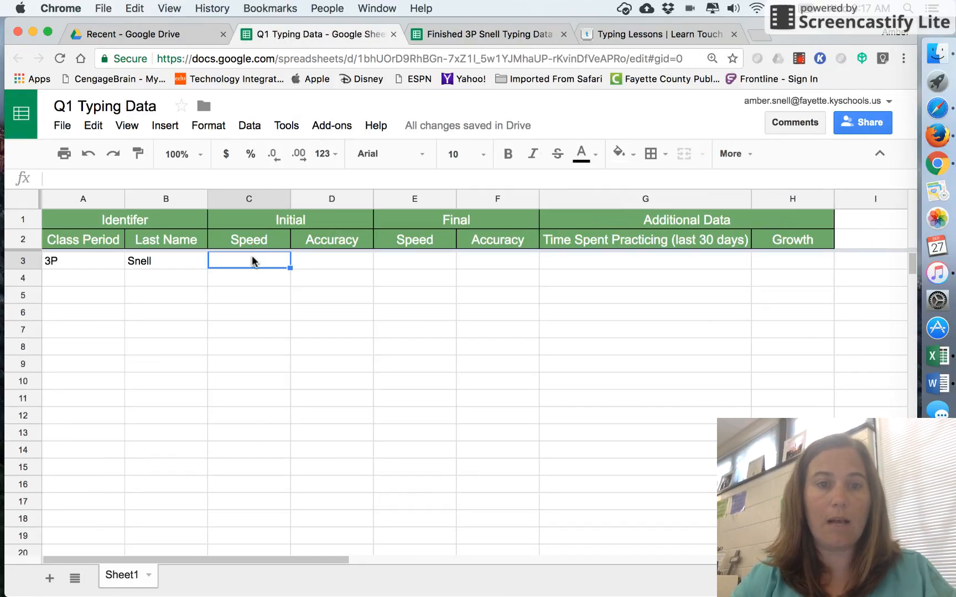
pyautogui.press('super+v')
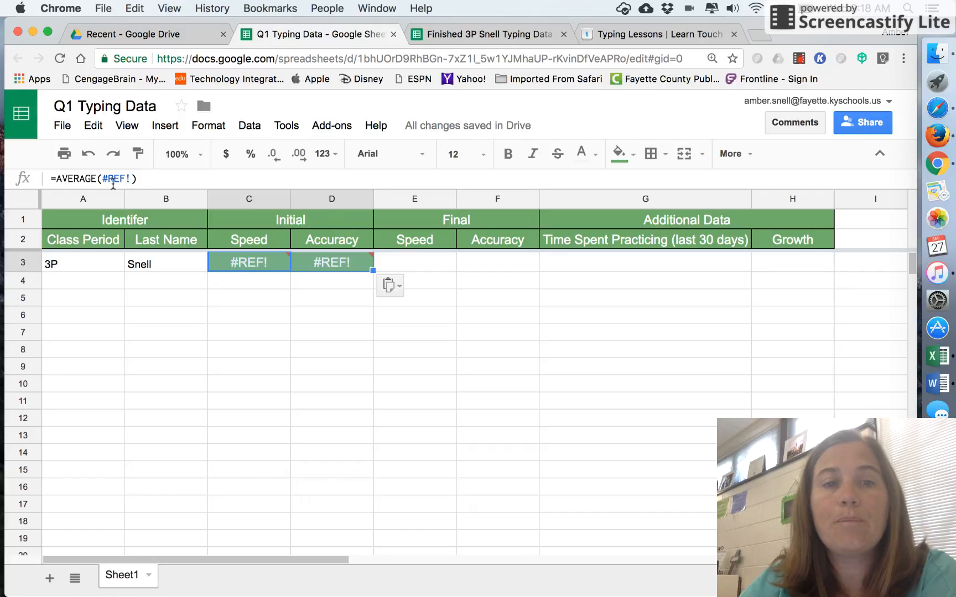
pyautogui.click(262, 263)
pyautogui.rightClick(263, 263)
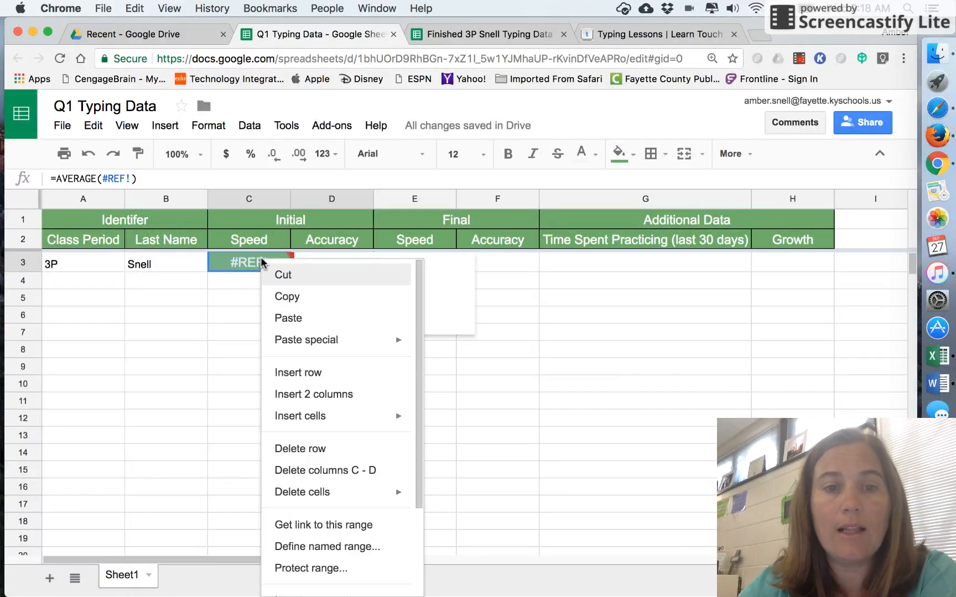
pyautogui.moveTo(300, 348)
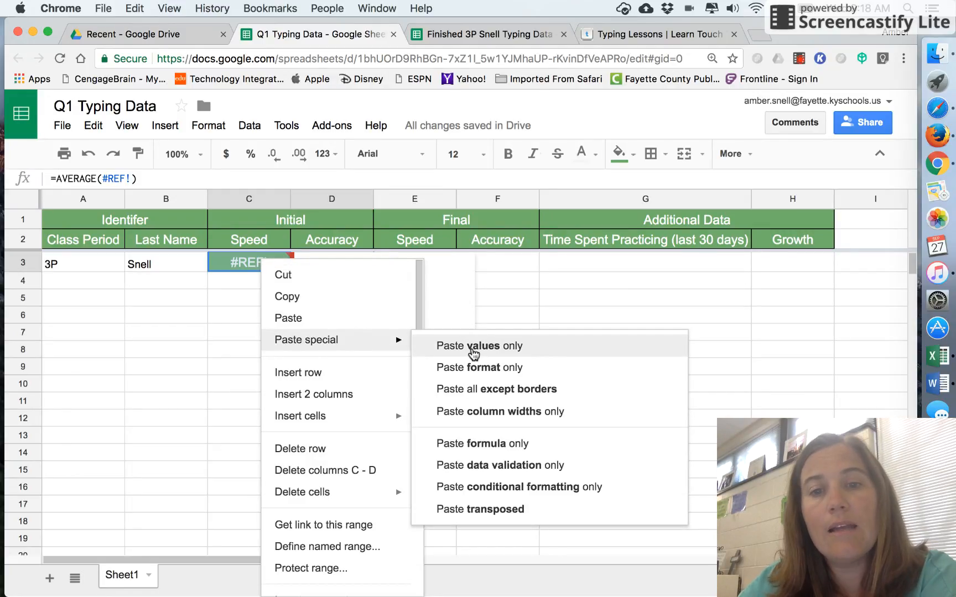
pyautogui.click(471, 352)
pyautogui.click(472, 353)
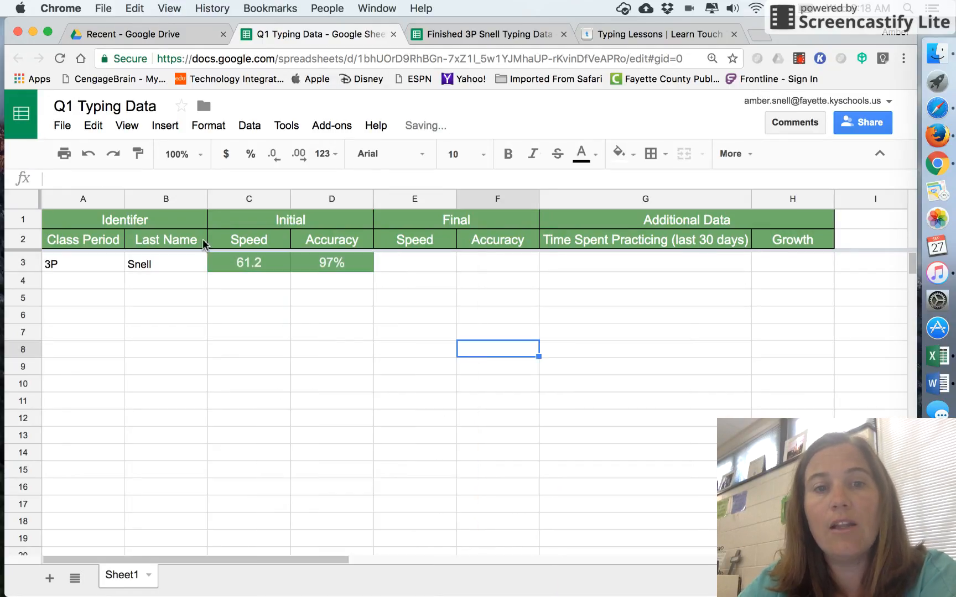
pyautogui.click(285, 268)
pyautogui.click(336, 270)
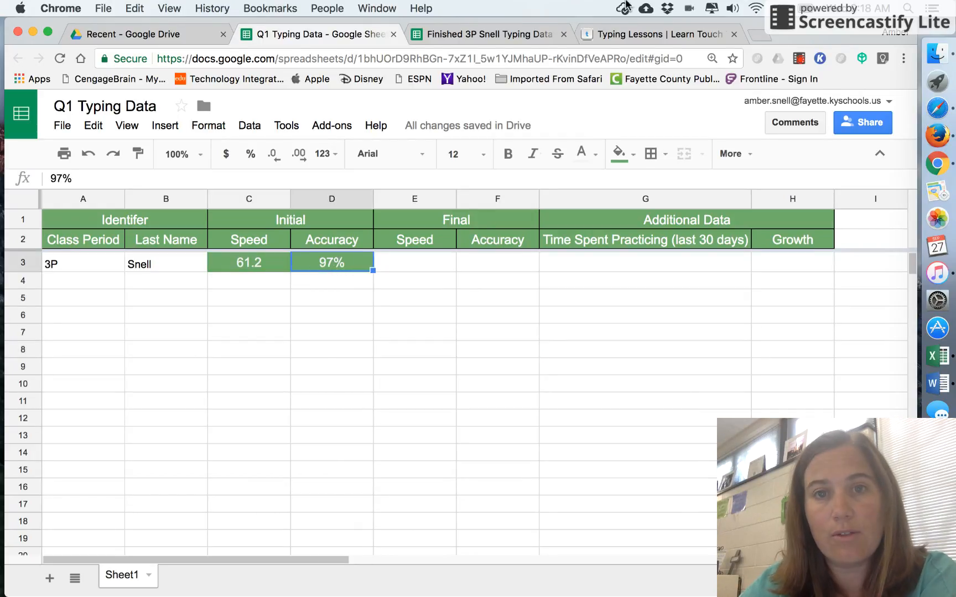
pyautogui.click(275, 266)
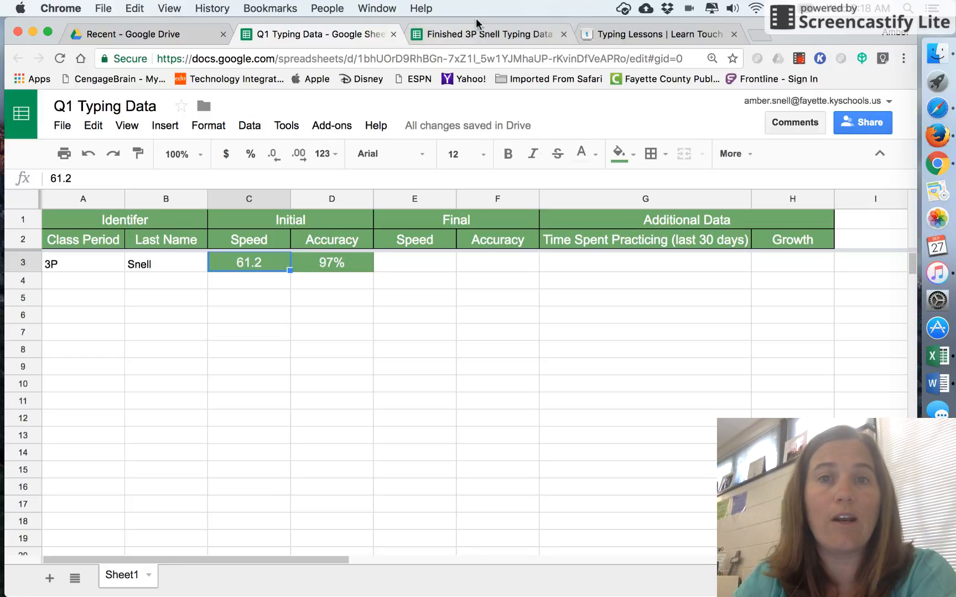
# Step: Copy the final test's speed and accuracy averages and paste them as values only into row 3's Final Speed and Accuracy cells
pyautogui.click(478, 37)
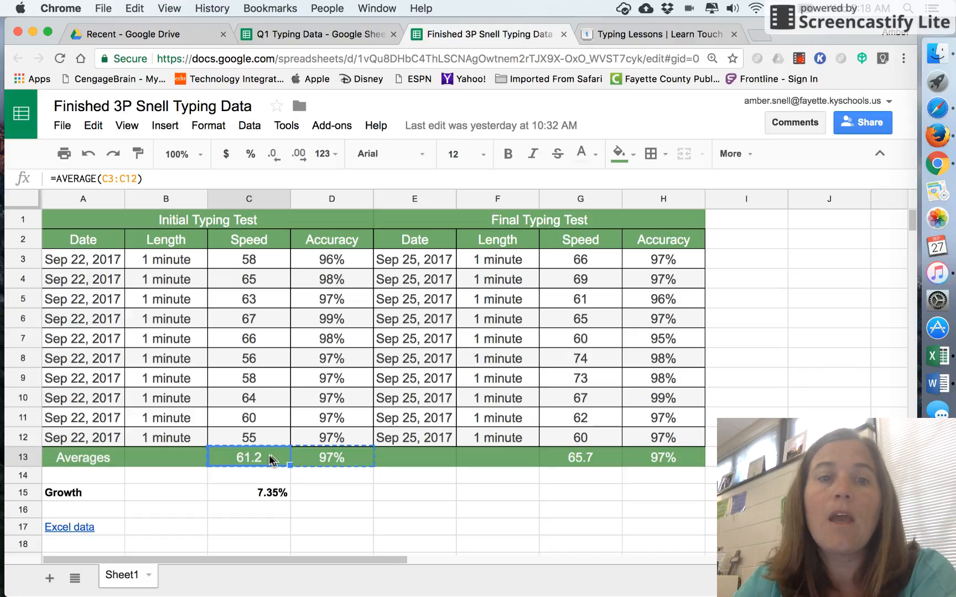
pyautogui.click(313, 36)
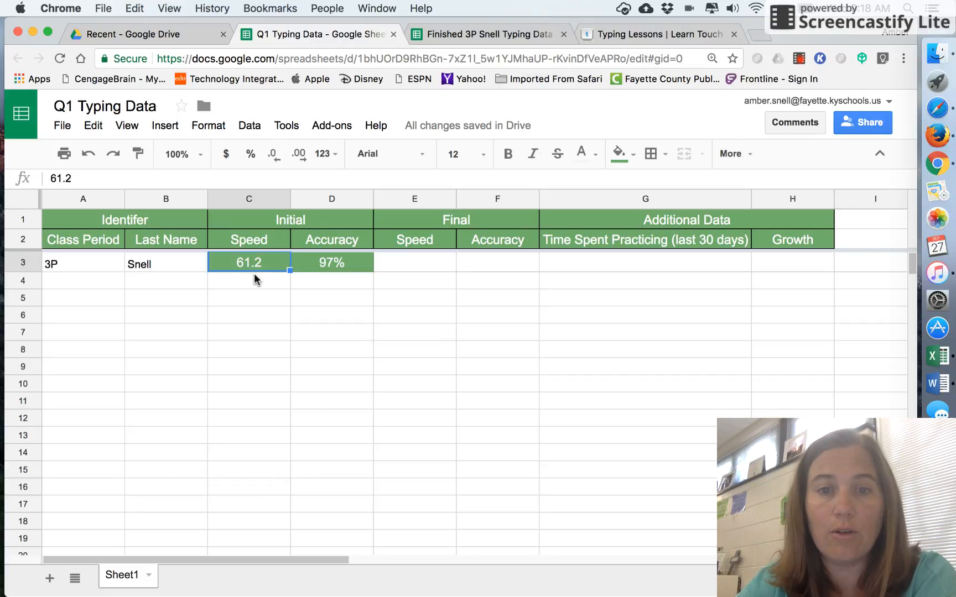
pyautogui.click(476, 37)
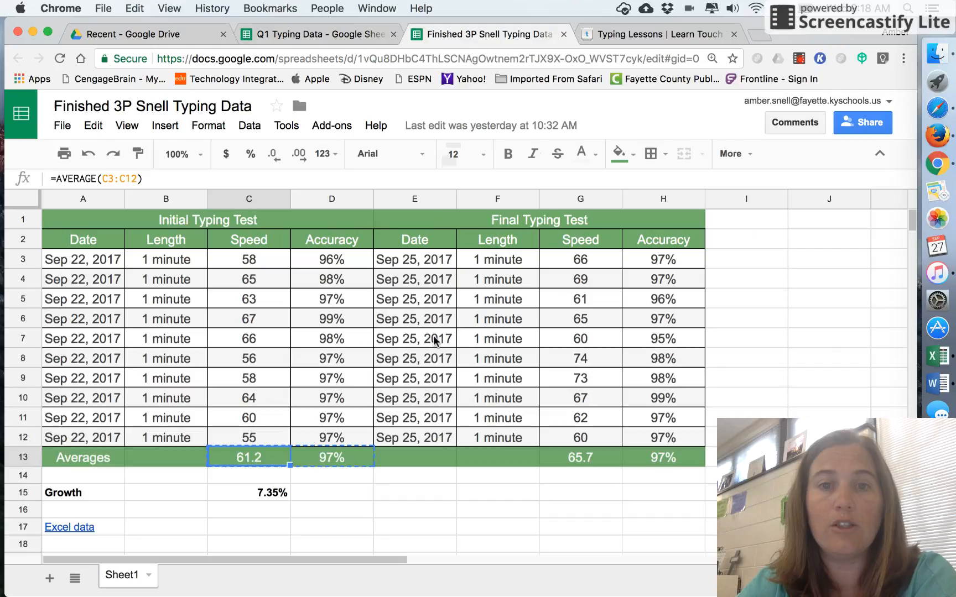
pyautogui.moveTo(575, 457); pyautogui.dragTo(650, 461)
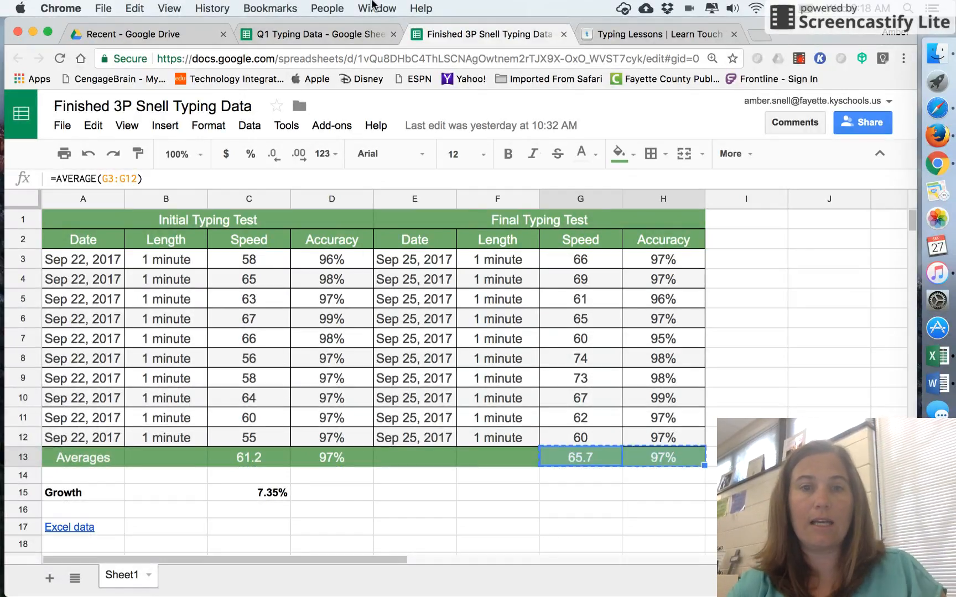
pyautogui.click(327, 36)
pyautogui.click(403, 262)
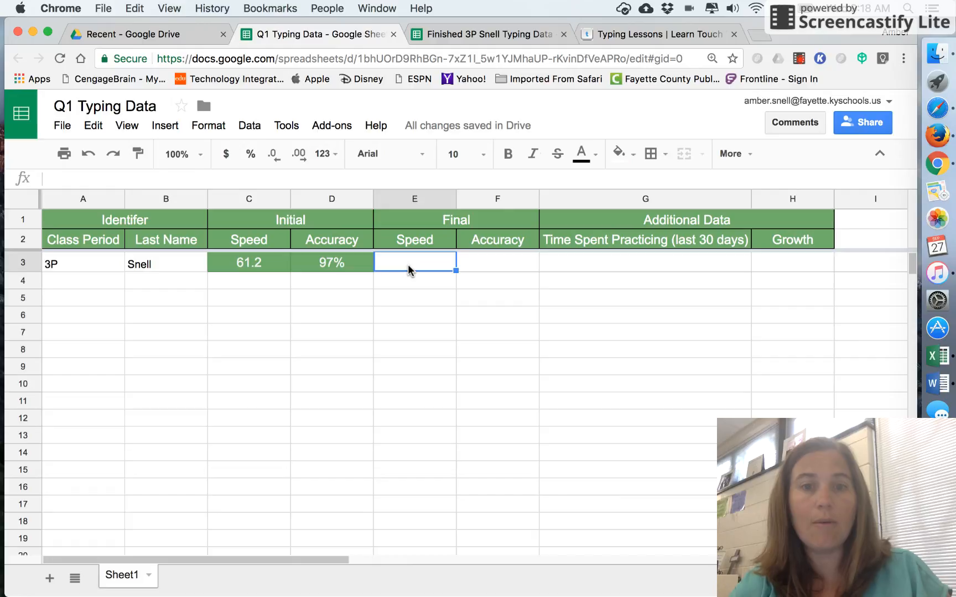
pyautogui.rightClick(406, 265)
pyautogui.moveTo(438, 350)
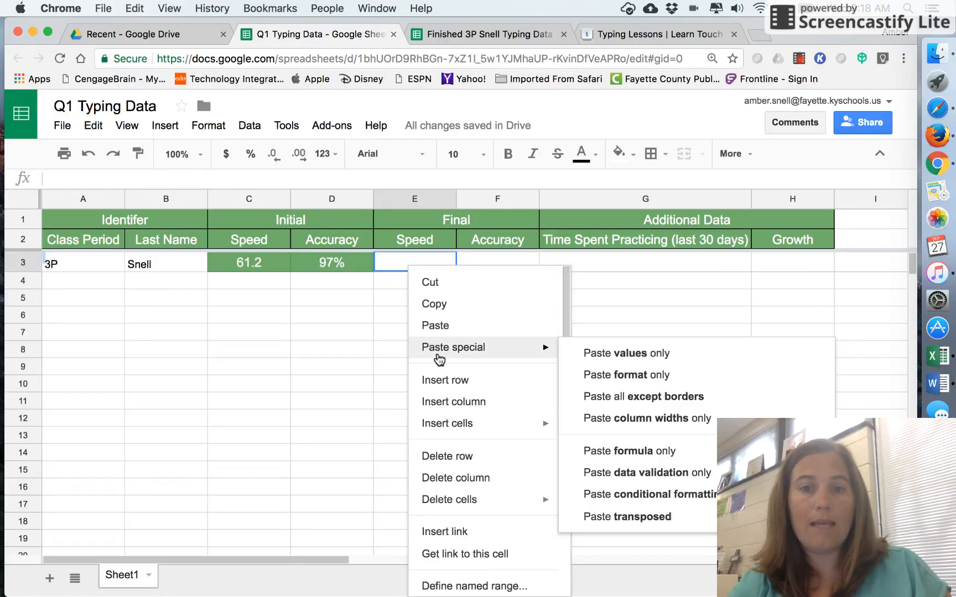
pyautogui.click(636, 357)
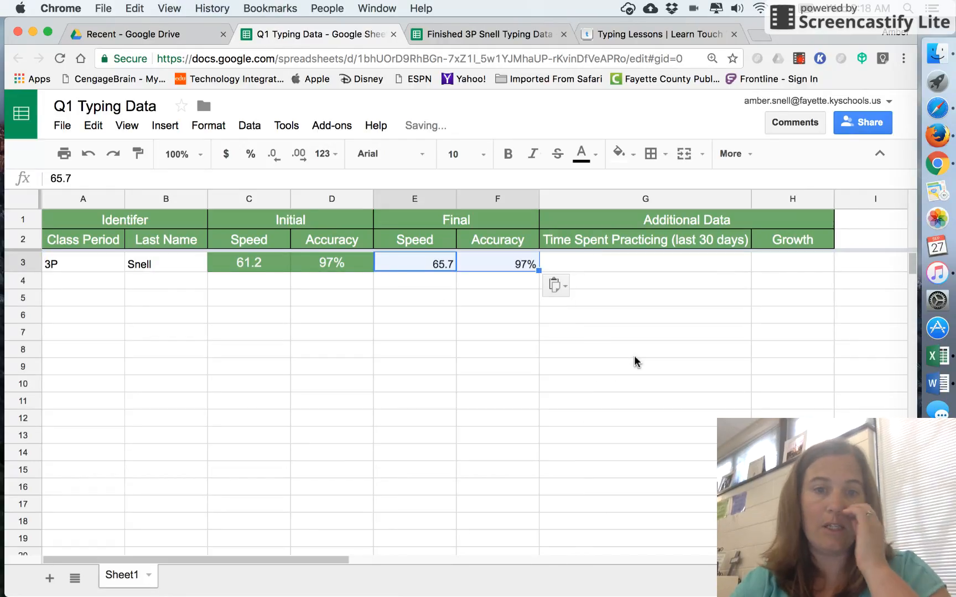
# Step: Apply the final speed cell's formatting to the Initial Speed and Accuracy cells with Paint format
pyautogui.click(423, 332)
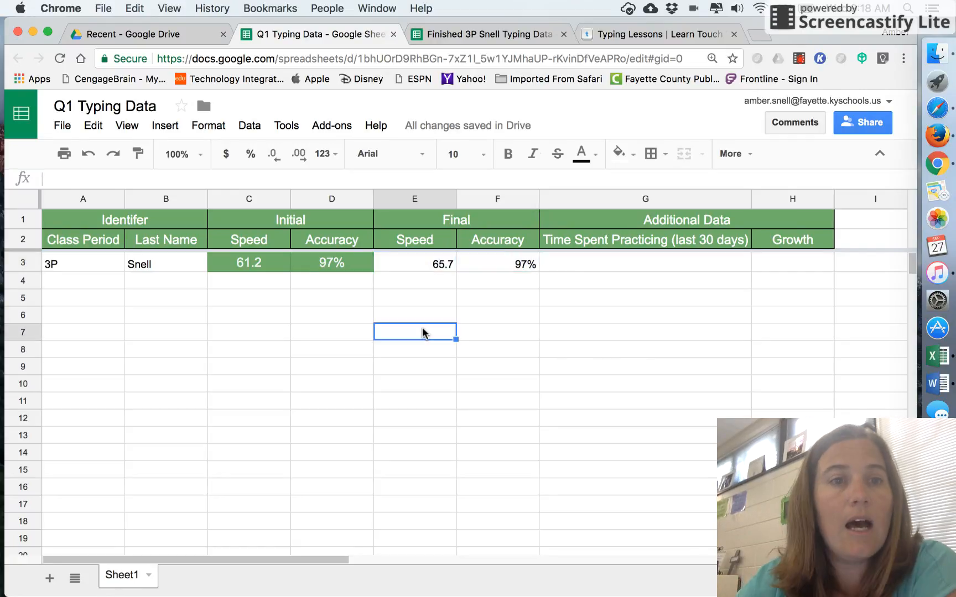
pyautogui.click(411, 264)
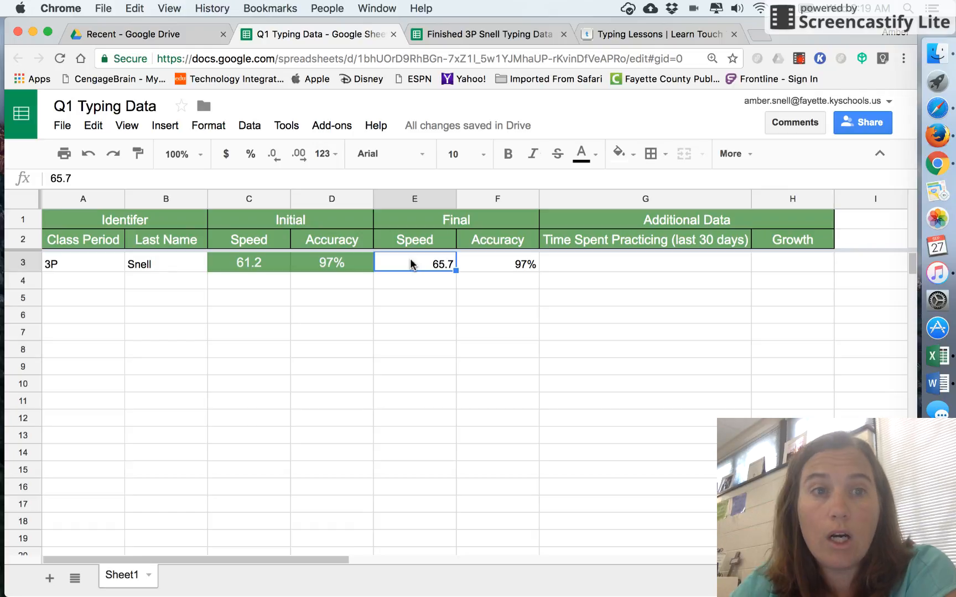
pyautogui.click(136, 160)
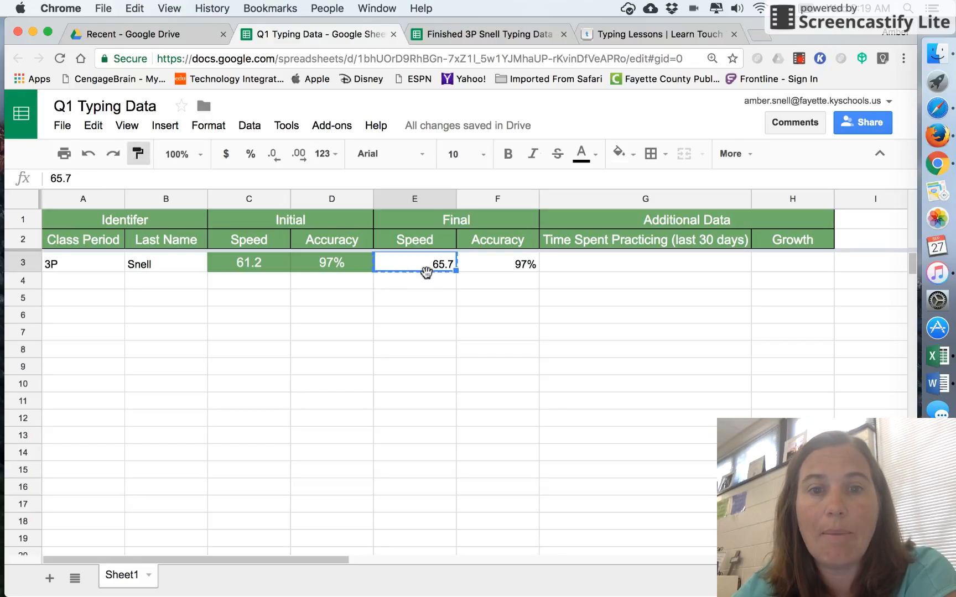
pyautogui.moveTo(356, 268); pyautogui.dragTo(274, 275)
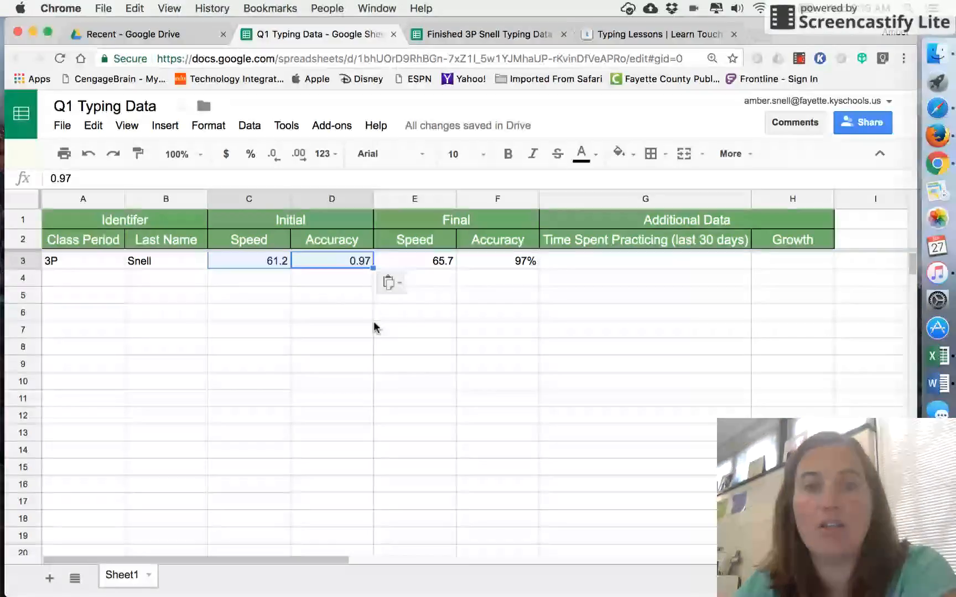
pyautogui.click(328, 292)
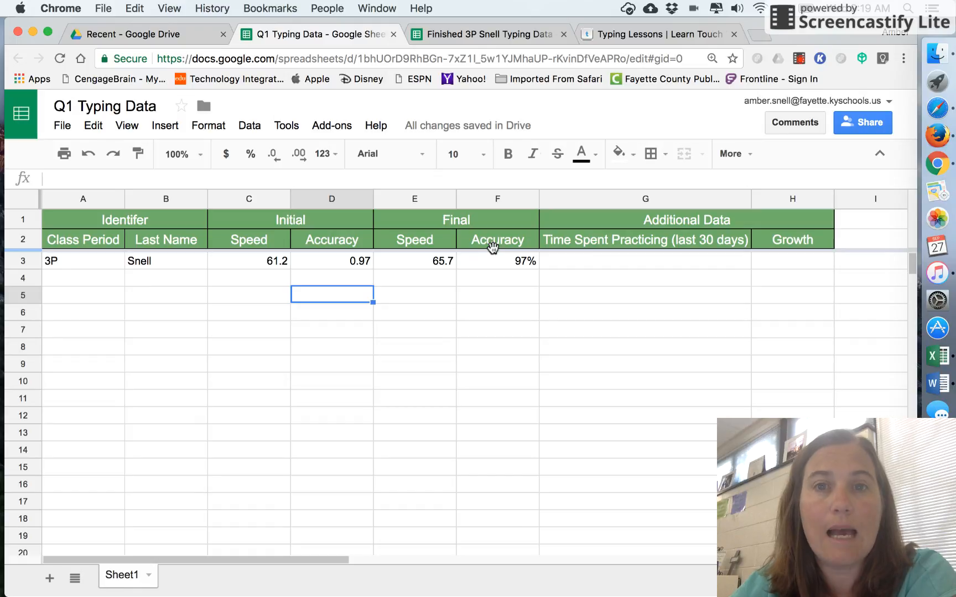
# Step: Copy the growth percentage from the finished data sheet and paste it as values only into row 3's Growth cell
pyautogui.click(483, 36)
pyautogui.click(264, 491)
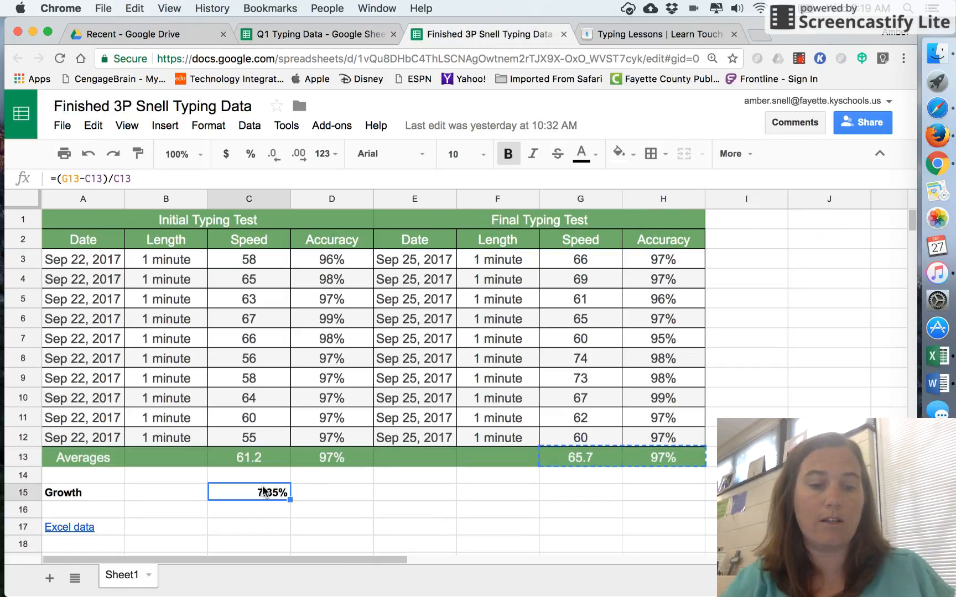
pyautogui.press('cmd+c')
pyautogui.click(327, 41)
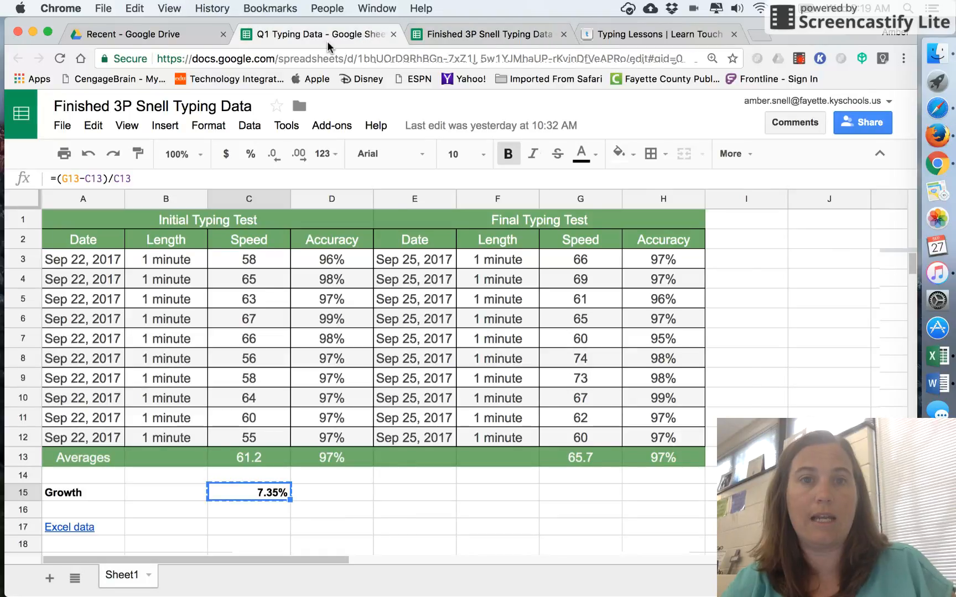
pyautogui.click(779, 266)
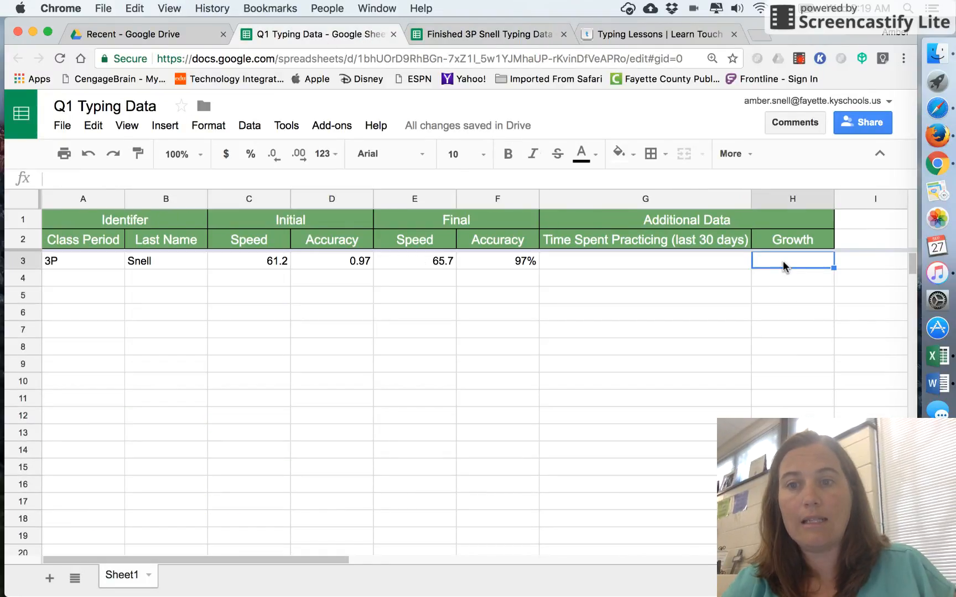
pyautogui.rightClick(781, 270)
pyautogui.moveTo(813, 354)
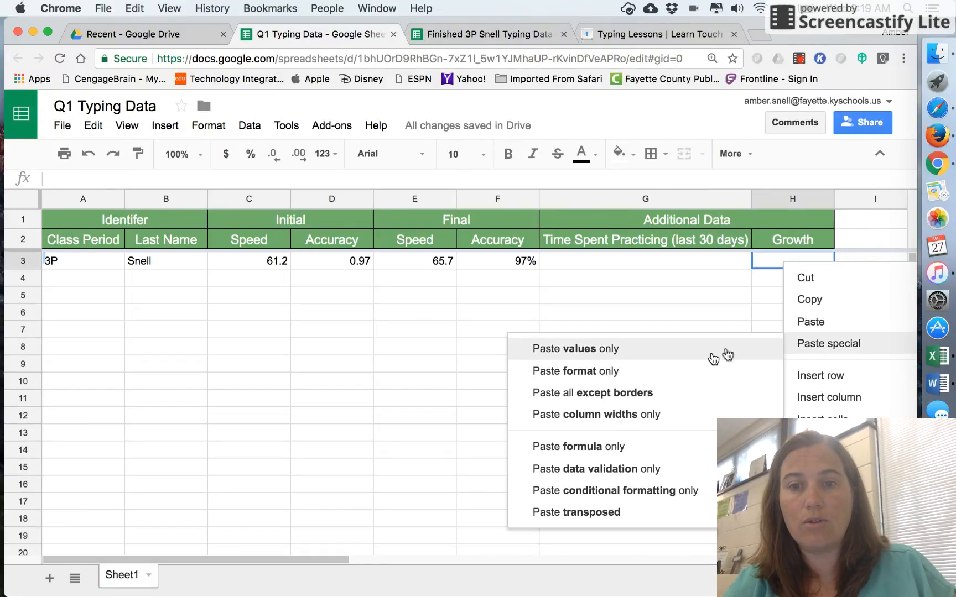
pyautogui.click(695, 354)
pyautogui.click(695, 357)
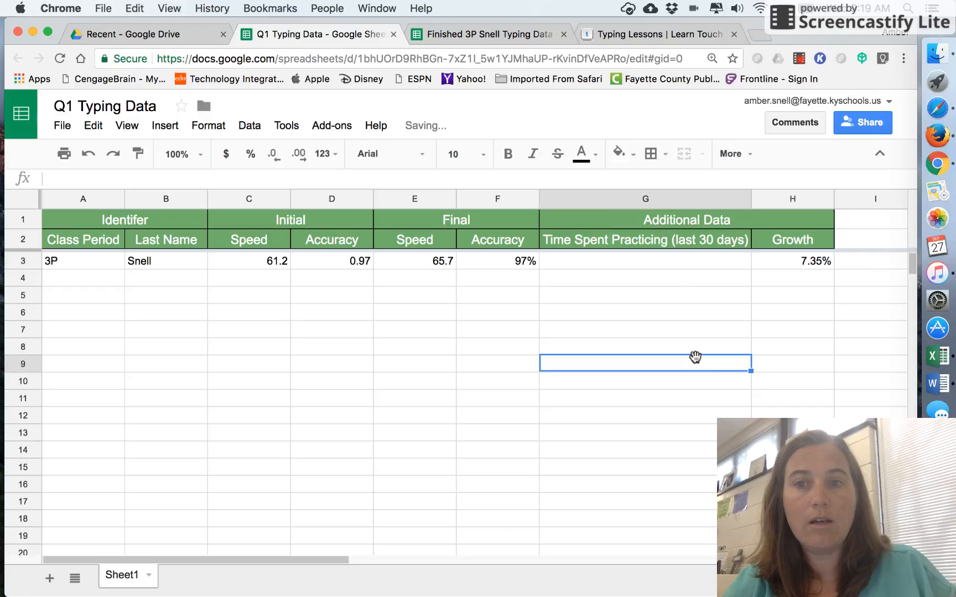
# Step: Copy the 30-day typing time from the typing.com student dashboard and paste it into row 3's Time Spent Practicing cell
pyautogui.click(697, 255)
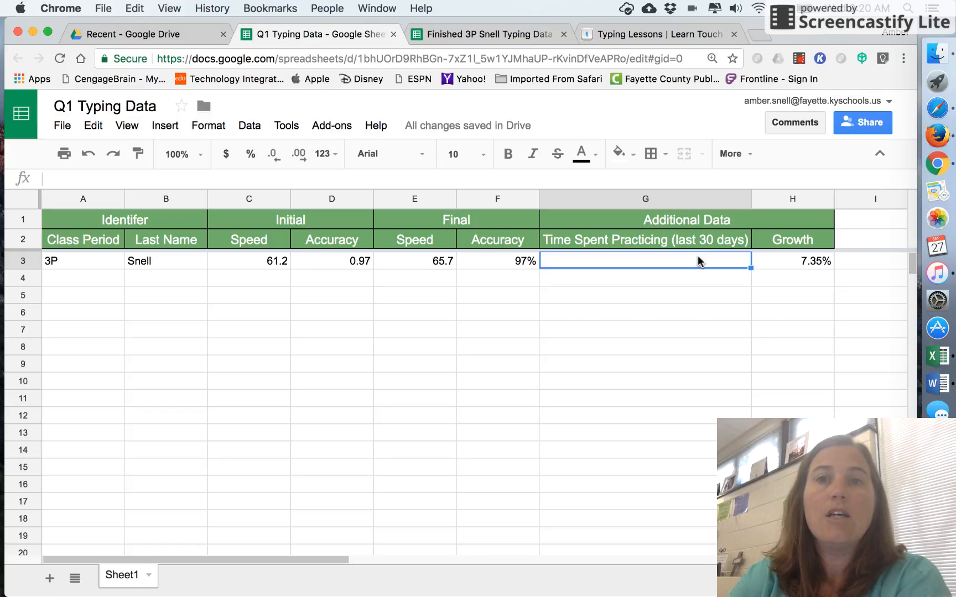
pyautogui.click(667, 36)
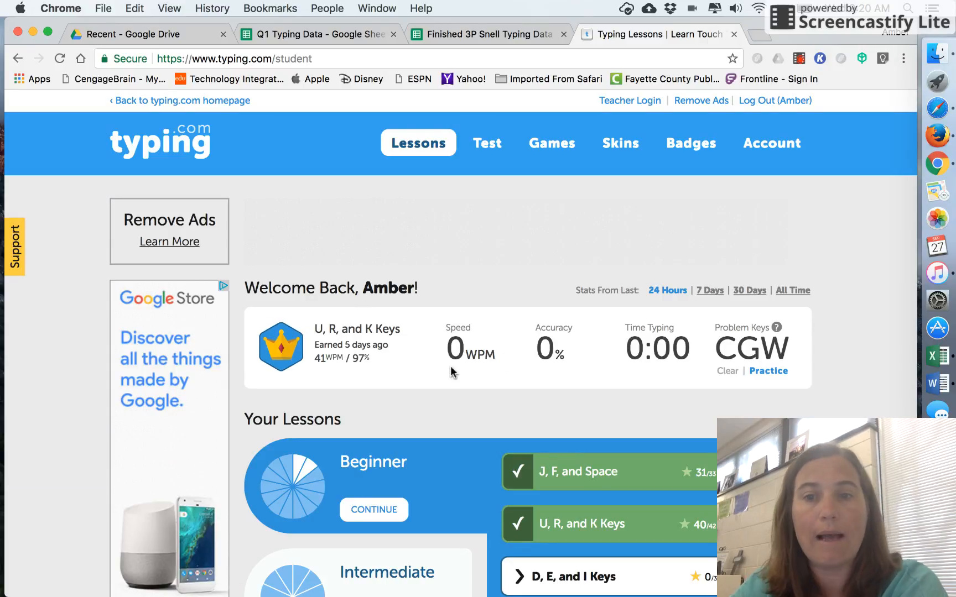
pyautogui.click(741, 293)
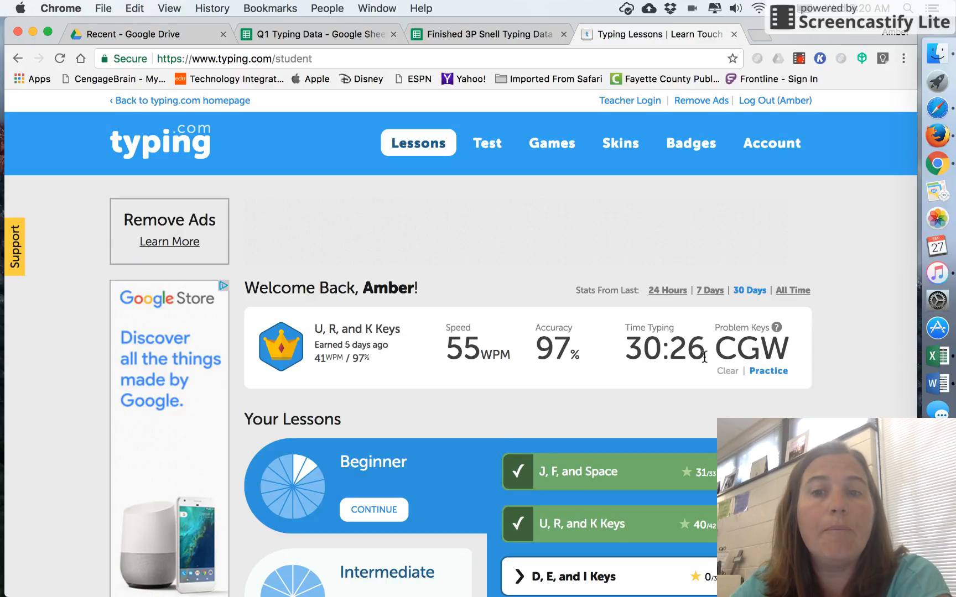
pyautogui.moveTo(704, 357); pyautogui.dragTo(629, 347)
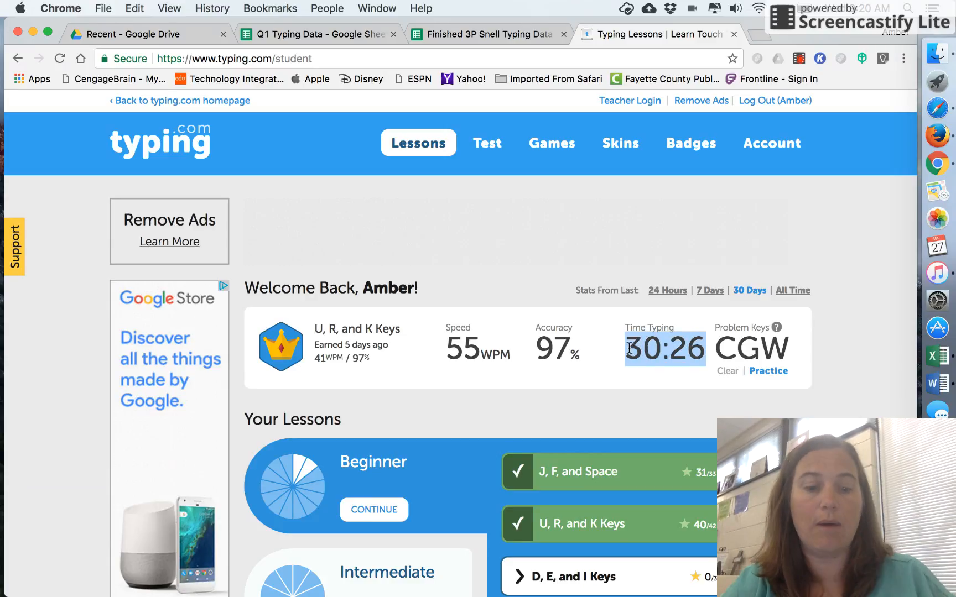
pyautogui.click(307, 35)
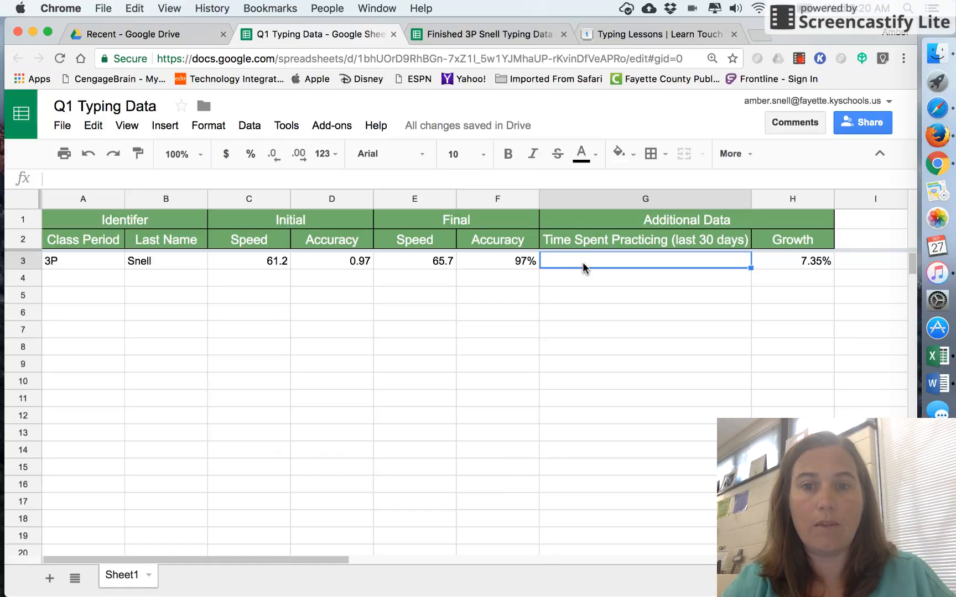
pyautogui.press('super+v')
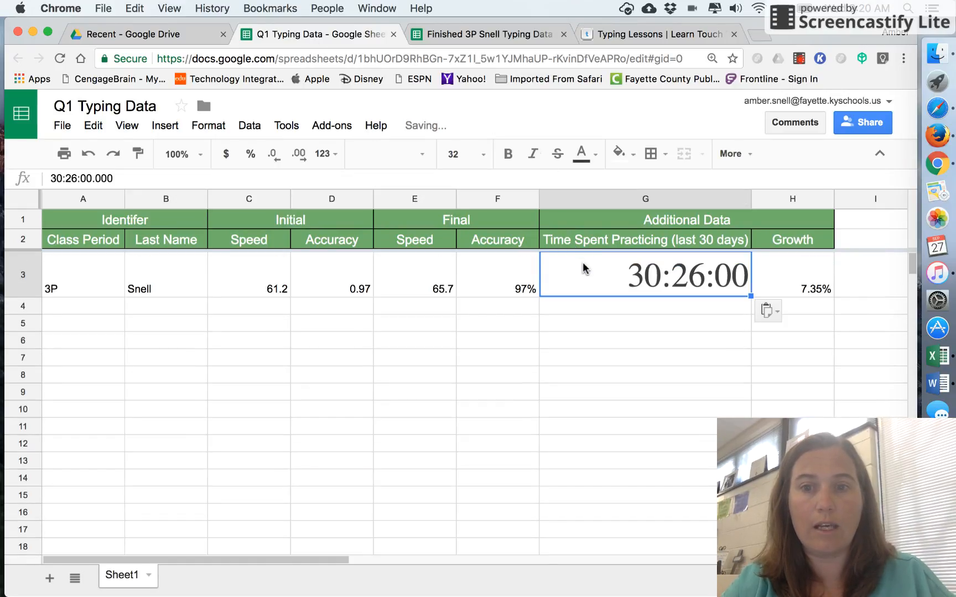
# Step: Paint the final accuracy cell's formatting onto the Time Spent Practicing cell, then undo that change
pyautogui.click(616, 350)
pyautogui.click(664, 279)
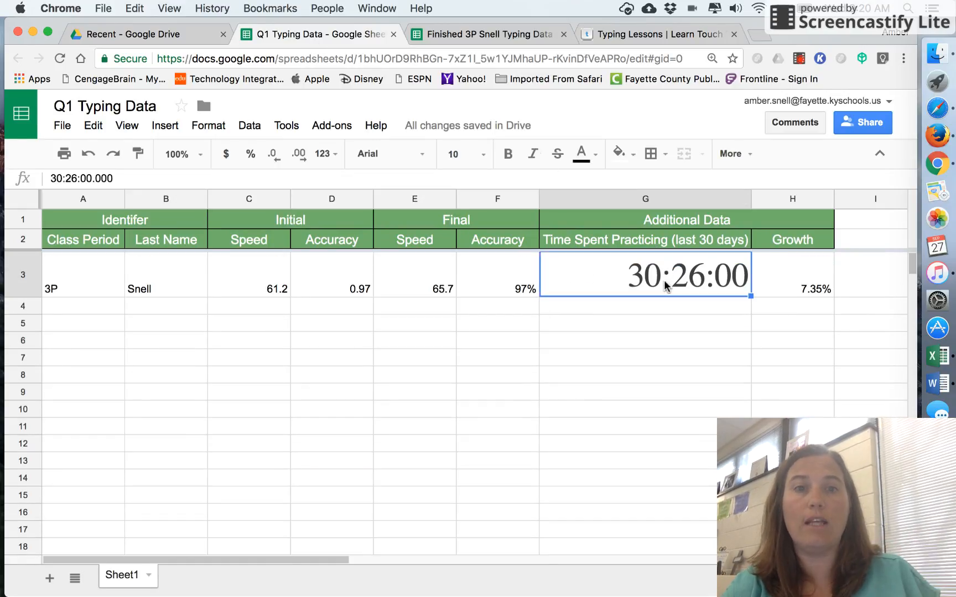
pyautogui.click(505, 285)
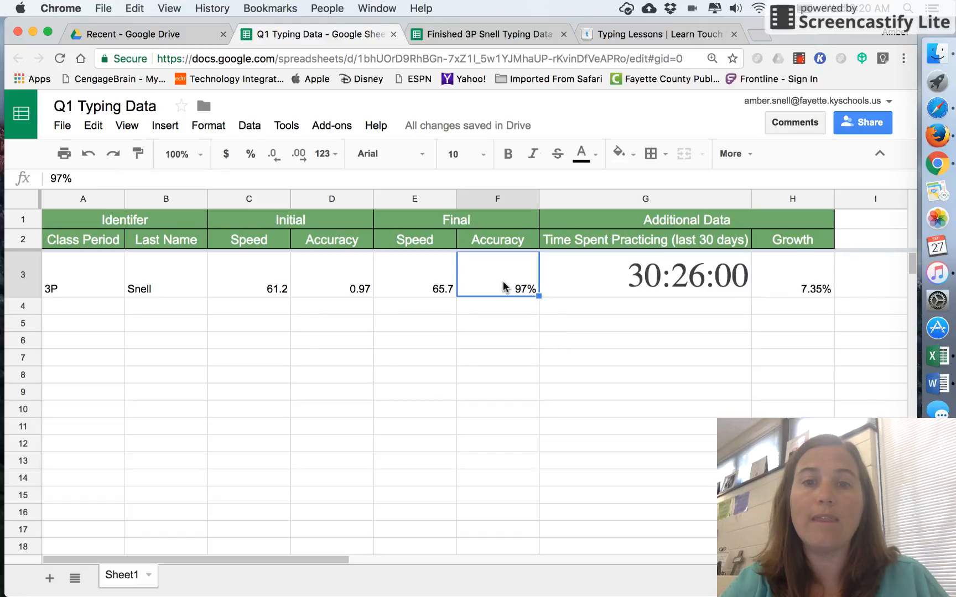
pyautogui.click(139, 161)
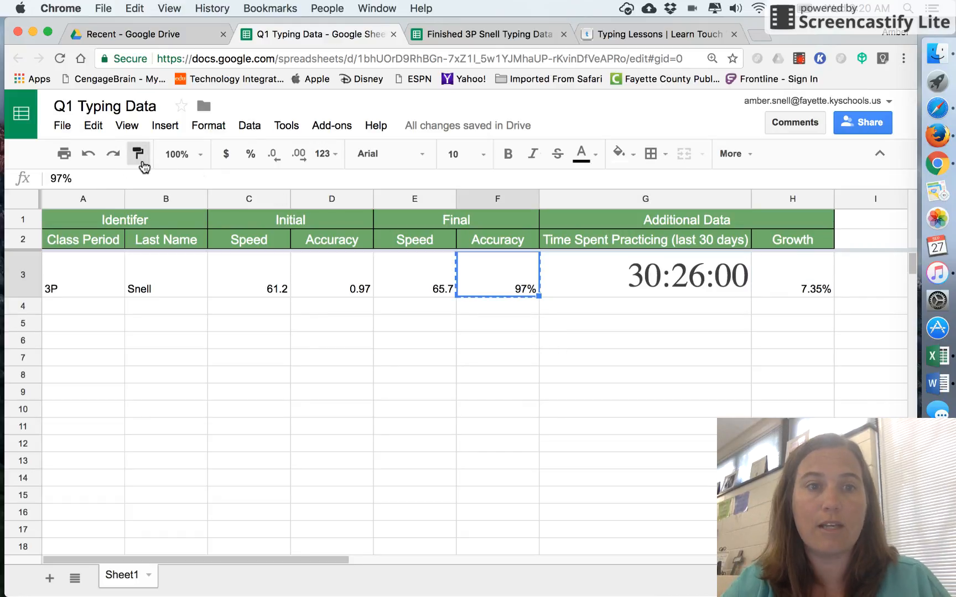
pyautogui.click(604, 287)
pyautogui.click(627, 315)
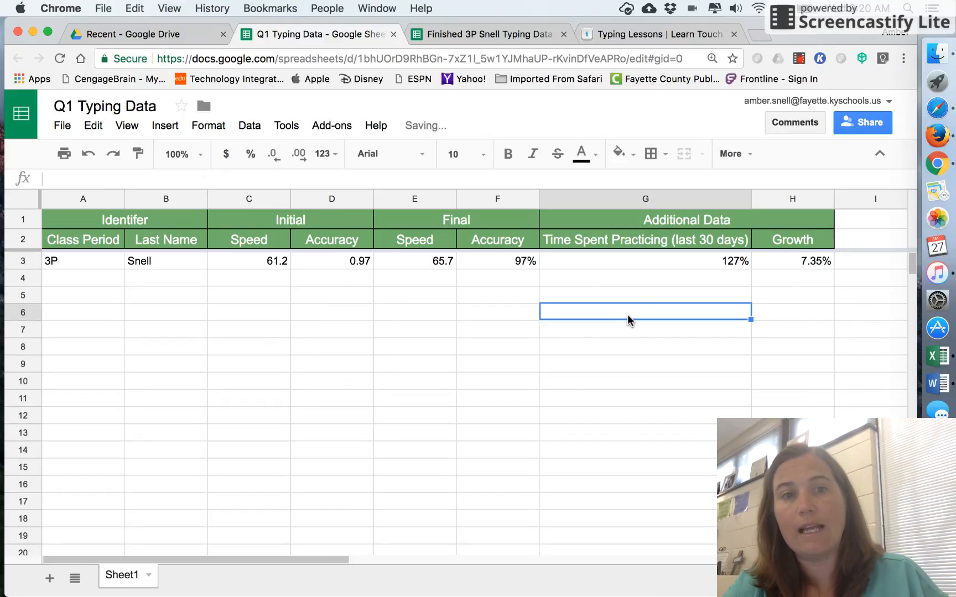
pyautogui.click(689, 265)
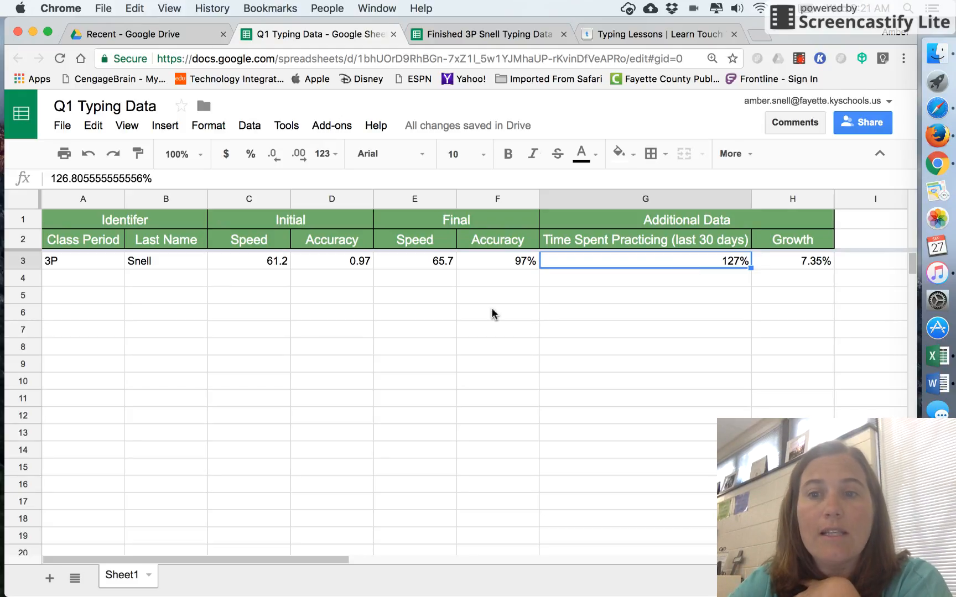
pyautogui.click(677, 35)
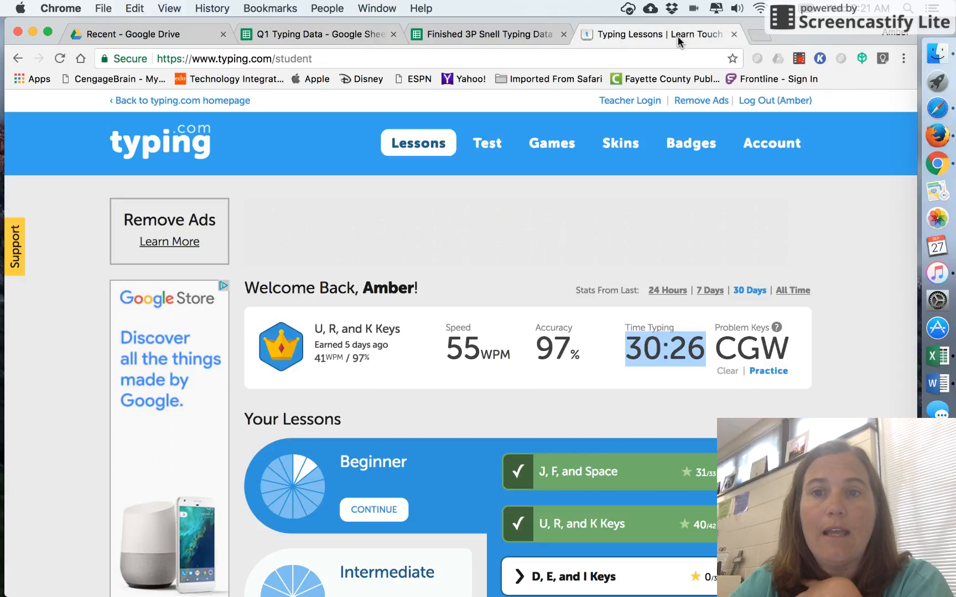
pyautogui.click(315, 34)
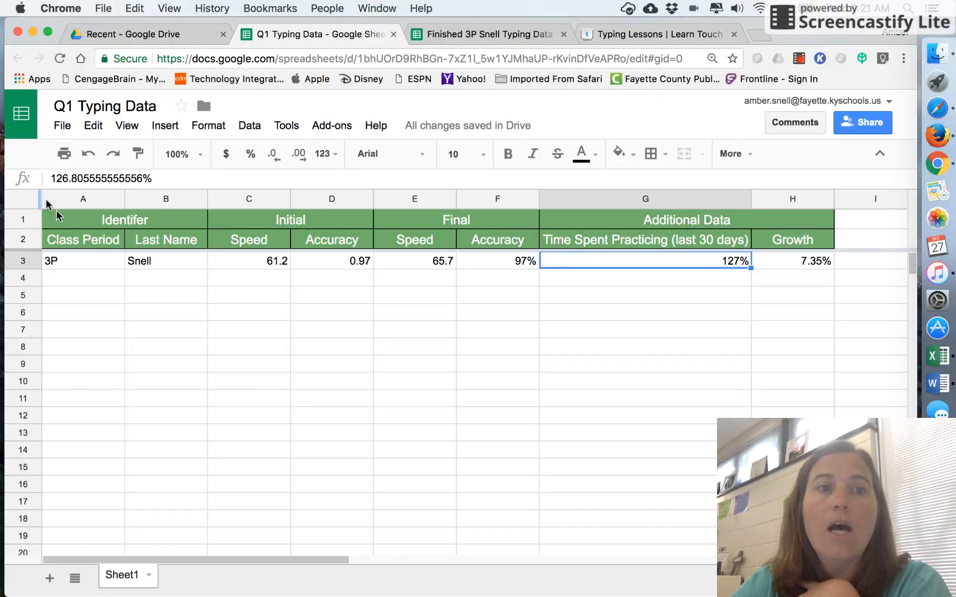
pyautogui.click(89, 163)
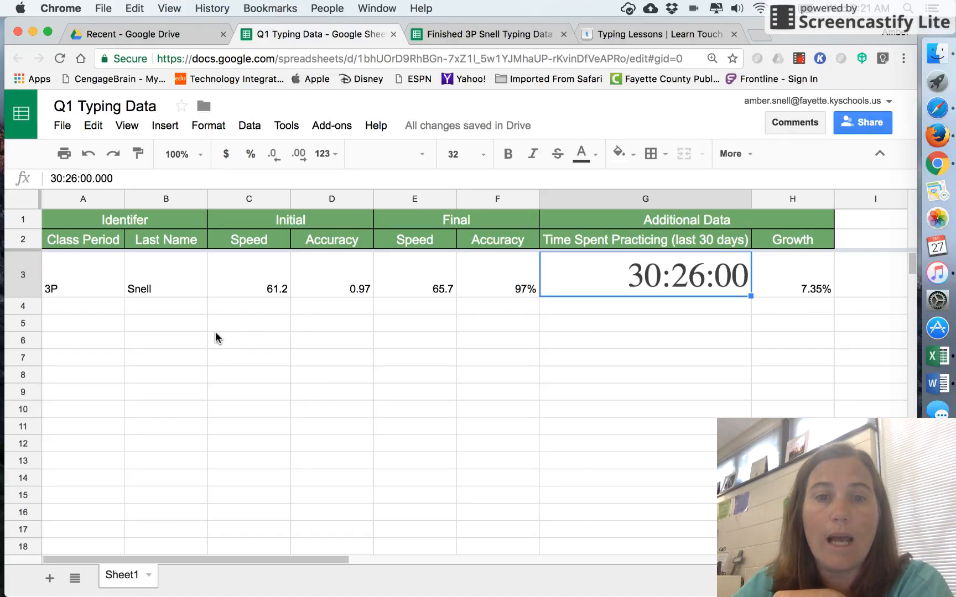
# Step: Apply the final speed cell's formatting to the Time Spent Practicing cell with Paint format
pyautogui.click(522, 288)
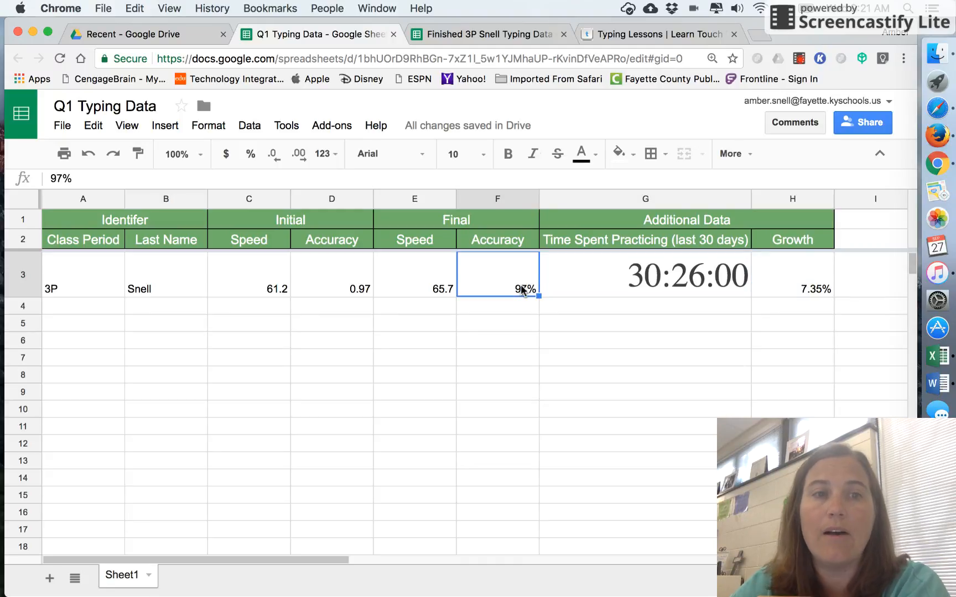
pyautogui.click(445, 279)
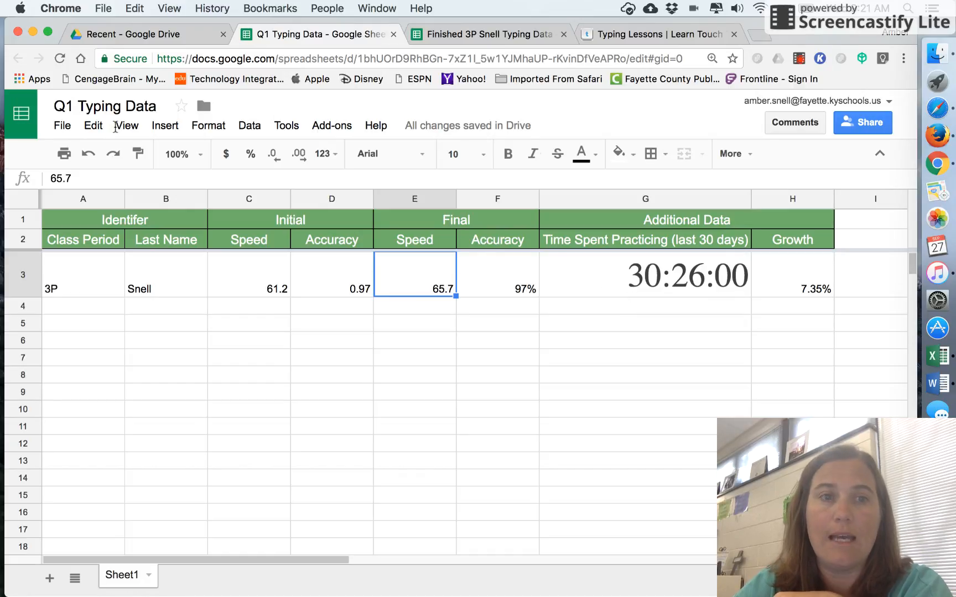
pyautogui.click(137, 155)
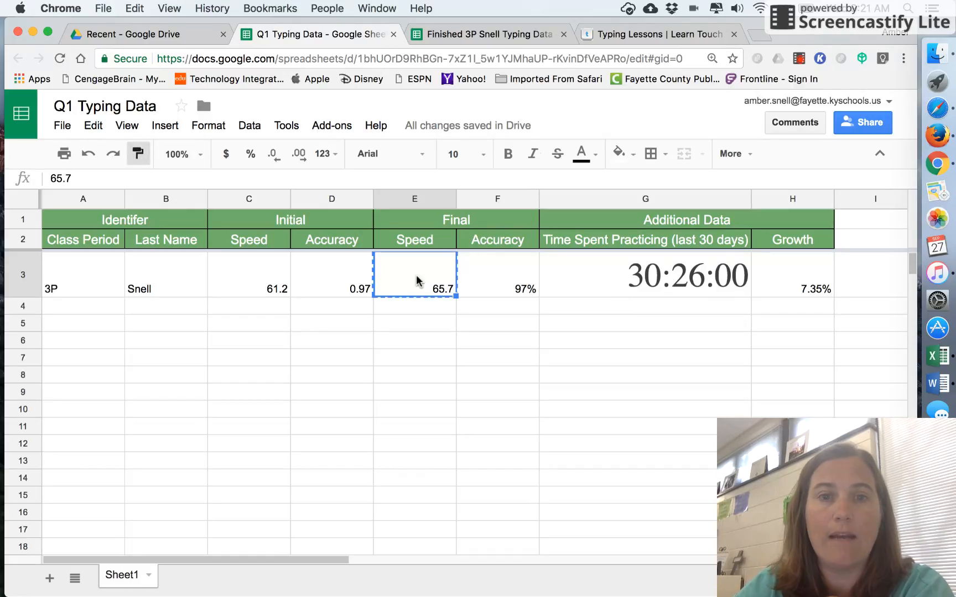
pyautogui.click(599, 269)
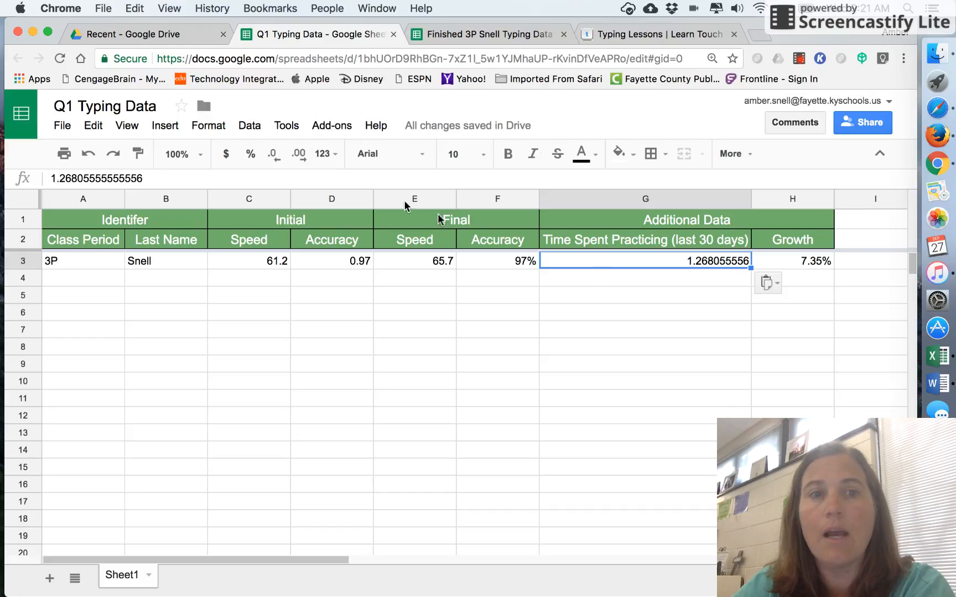
# Step: Set the Time Spent Practicing cell's number format to Duration
pyautogui.click(208, 133)
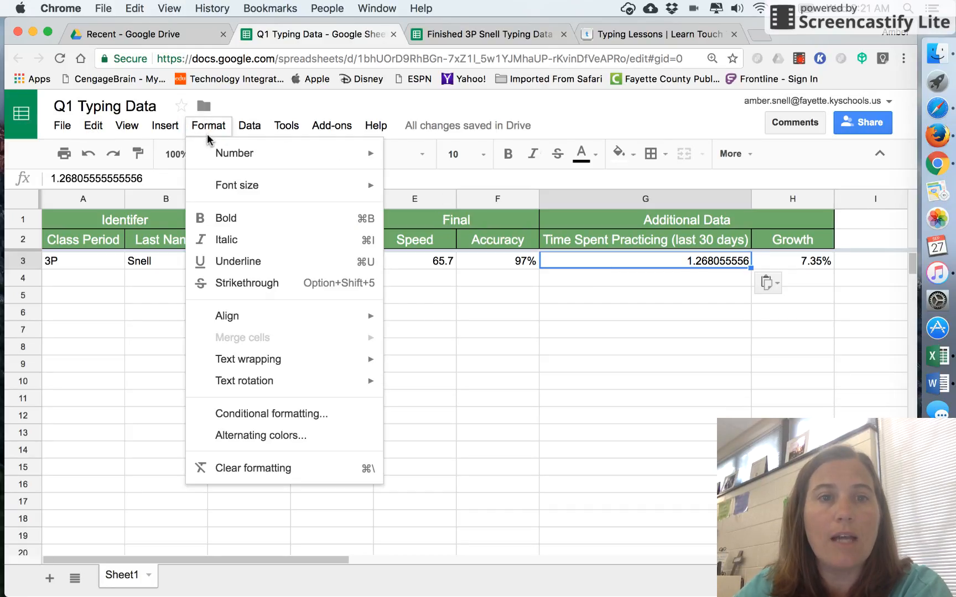
pyautogui.moveTo(220, 151)
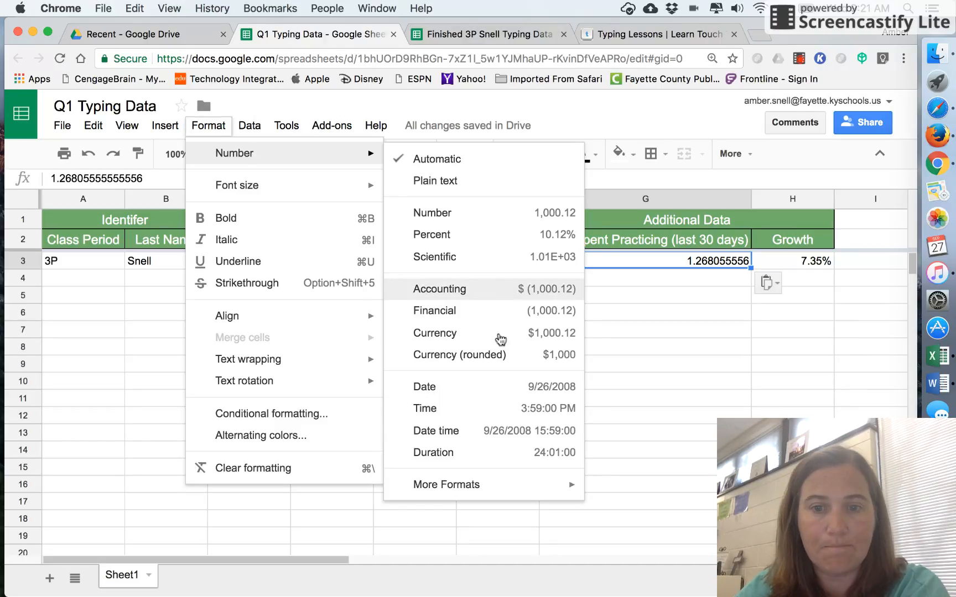
pyautogui.click(476, 454)
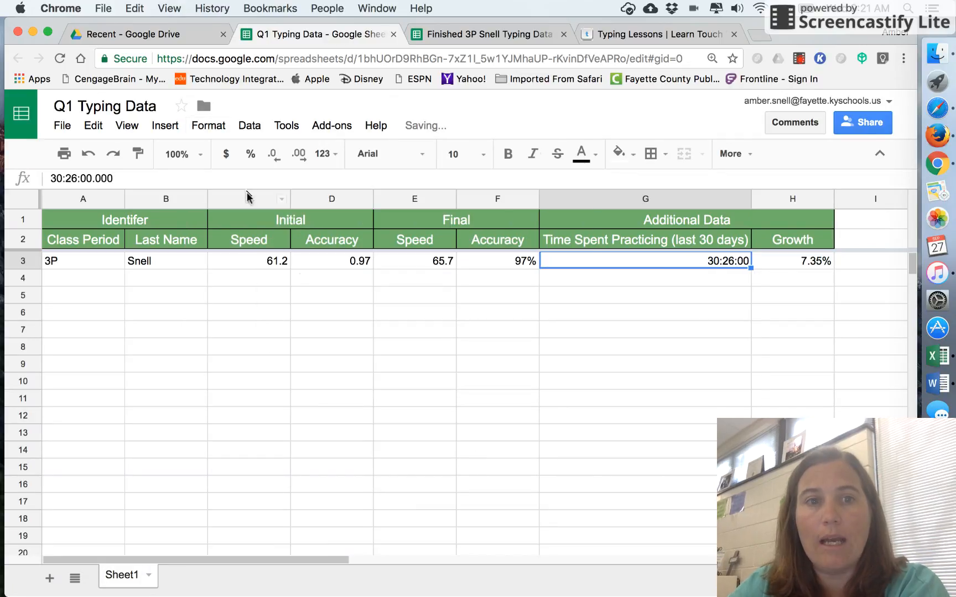
pyautogui.click(206, 133)
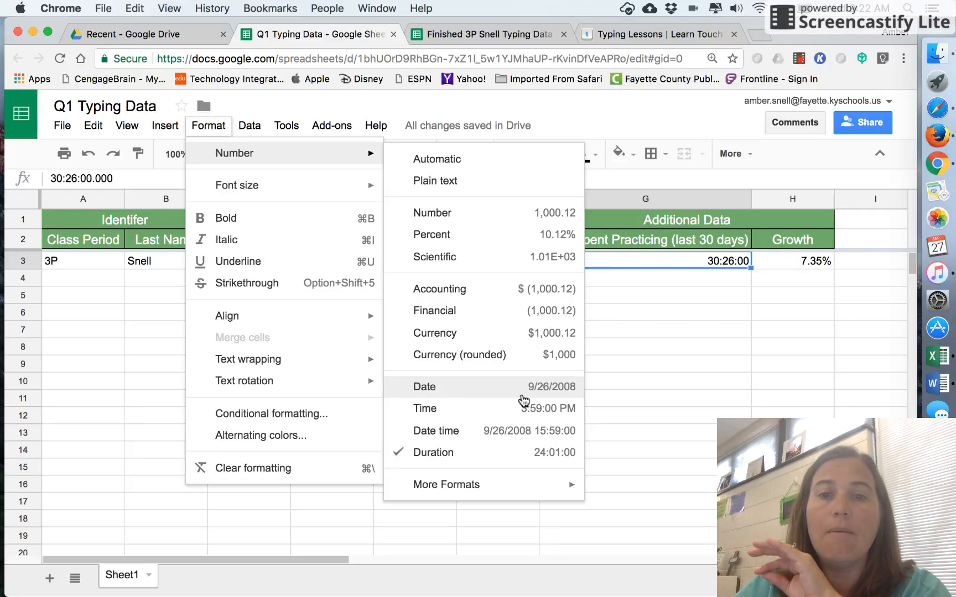
pyautogui.moveTo(501, 489)
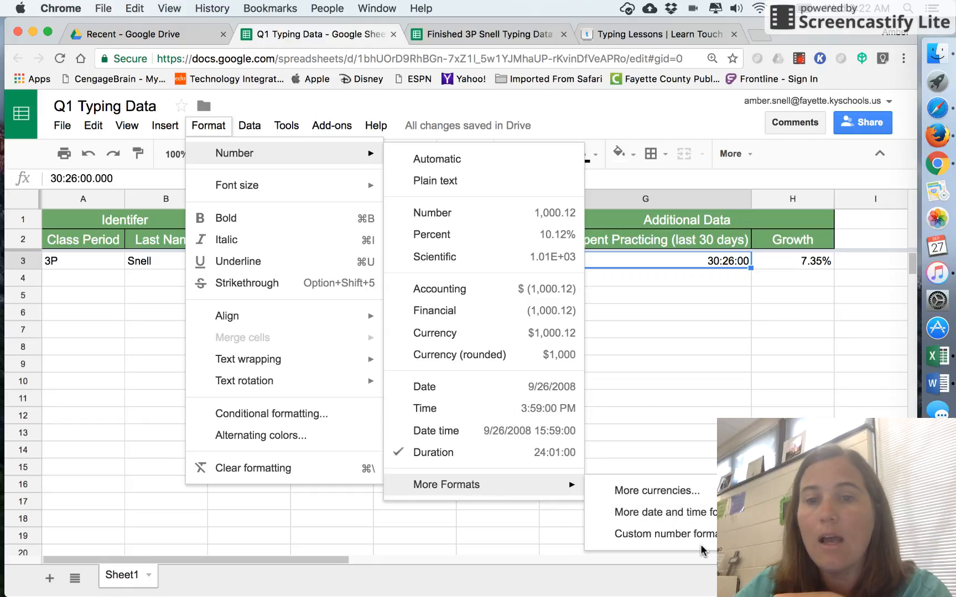
pyautogui.click(792, 433)
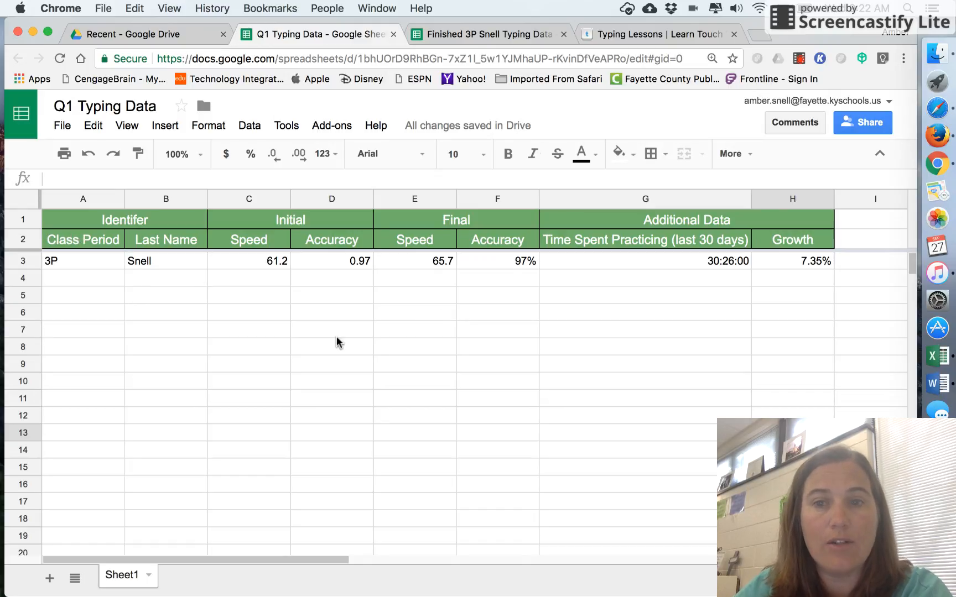
# Step: Format the Initial Accuracy cell as a percentage with no decimal places
pyautogui.click(363, 263)
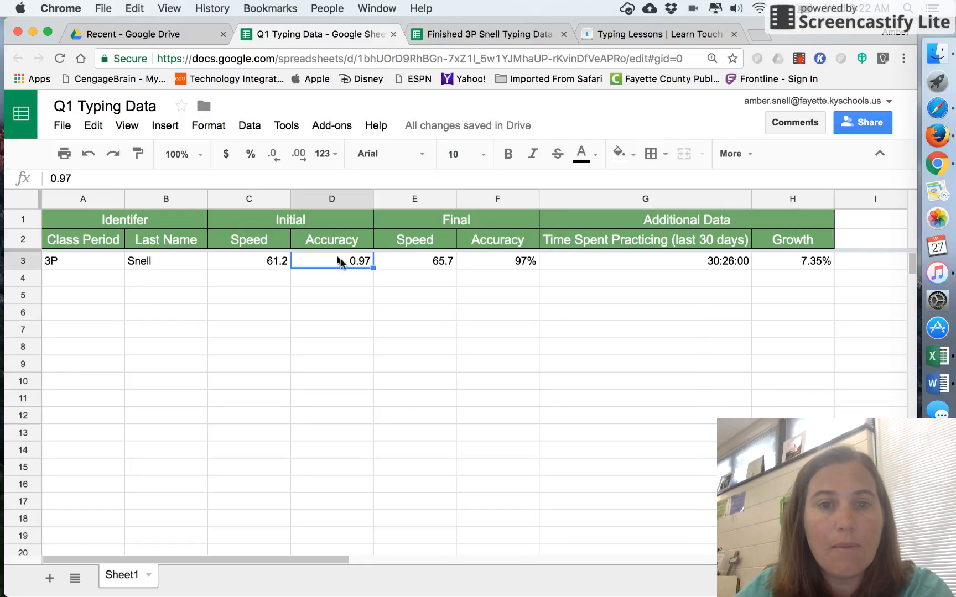
pyautogui.click(252, 156)
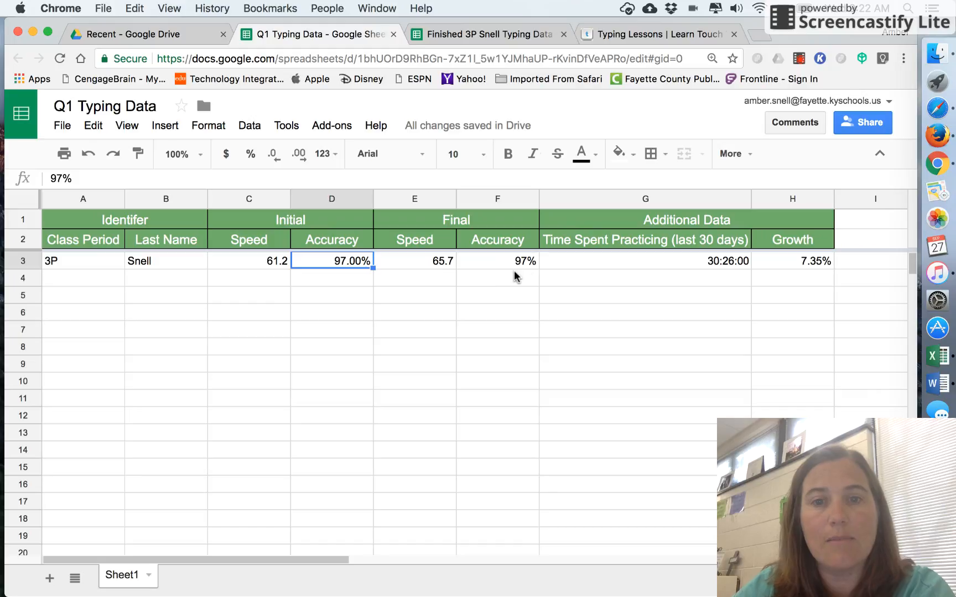
pyautogui.click(272, 155)
pyautogui.click(273, 154)
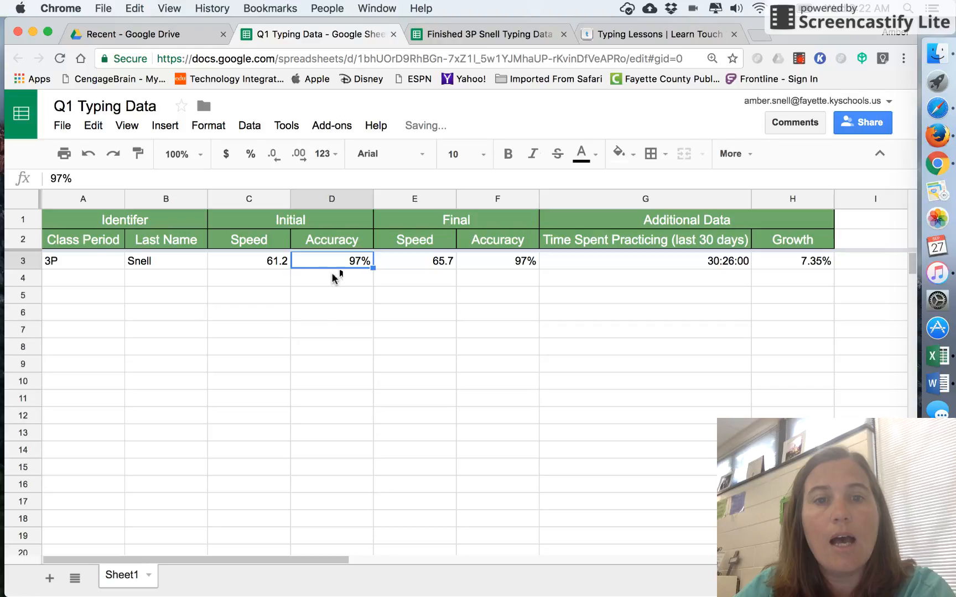
pyautogui.click(346, 435)
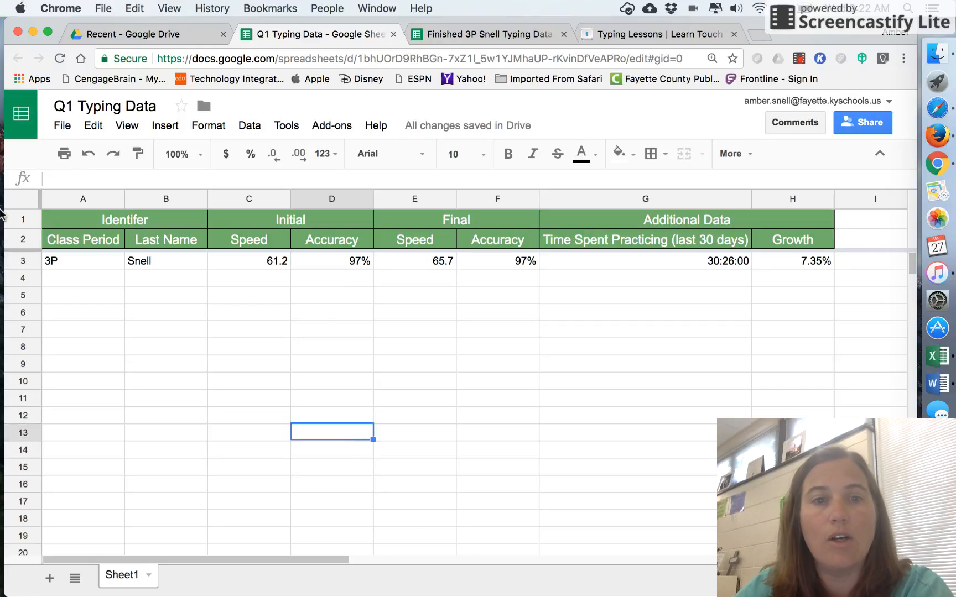
# Step: Center-align all the cells in row 3
pyautogui.click(11, 261)
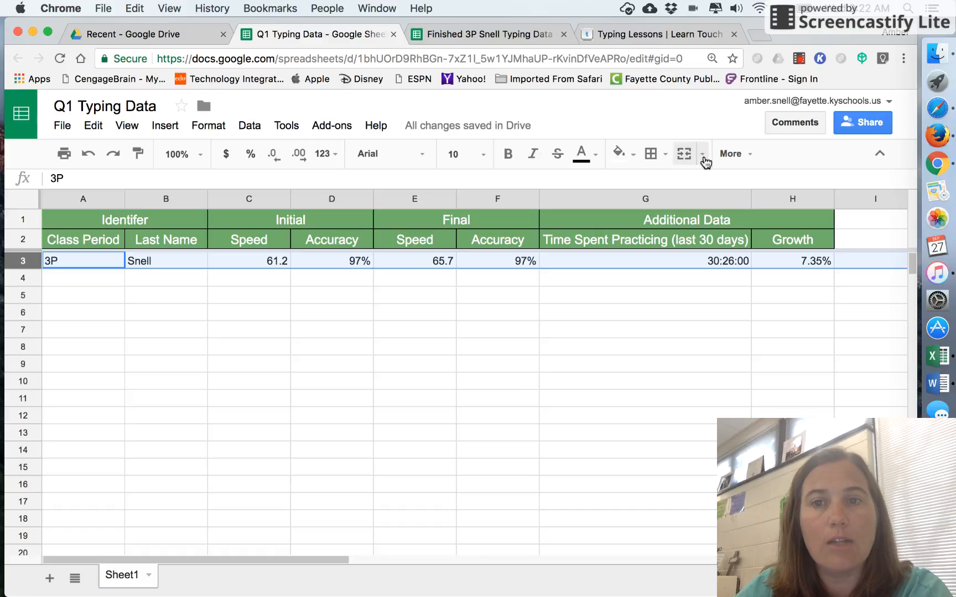
pyautogui.click(730, 154)
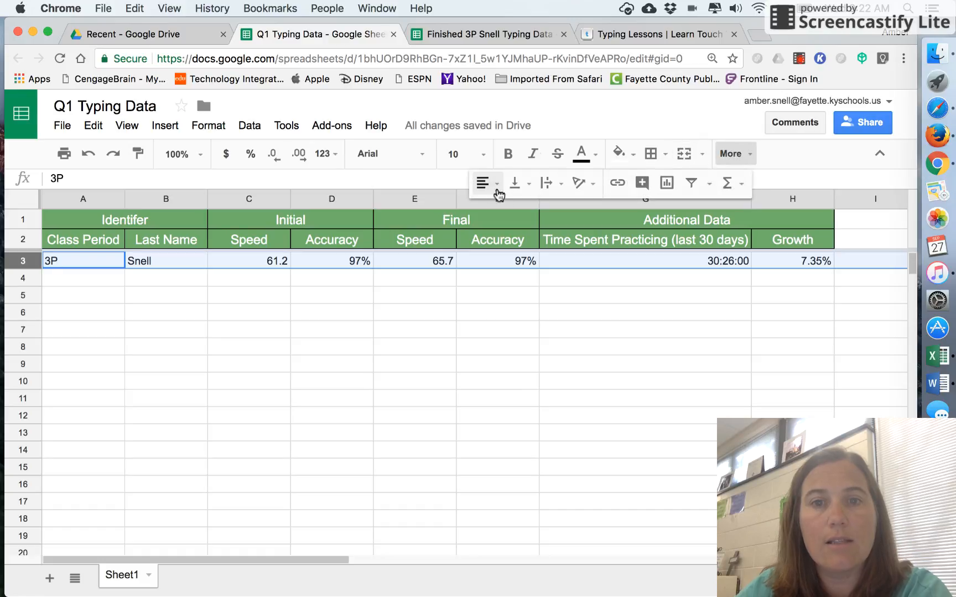
pyautogui.click(496, 191)
pyautogui.click(510, 211)
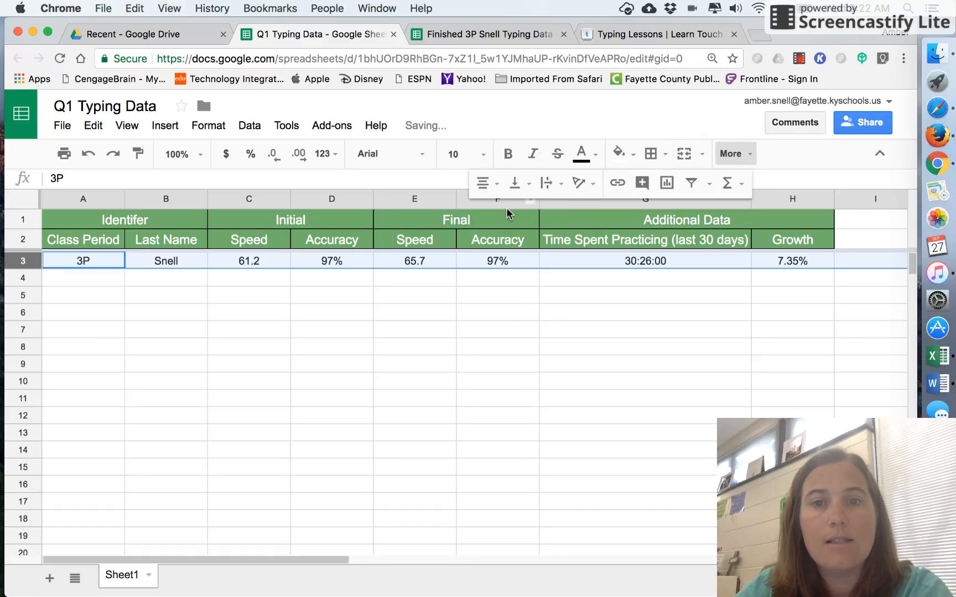
pyautogui.click(550, 401)
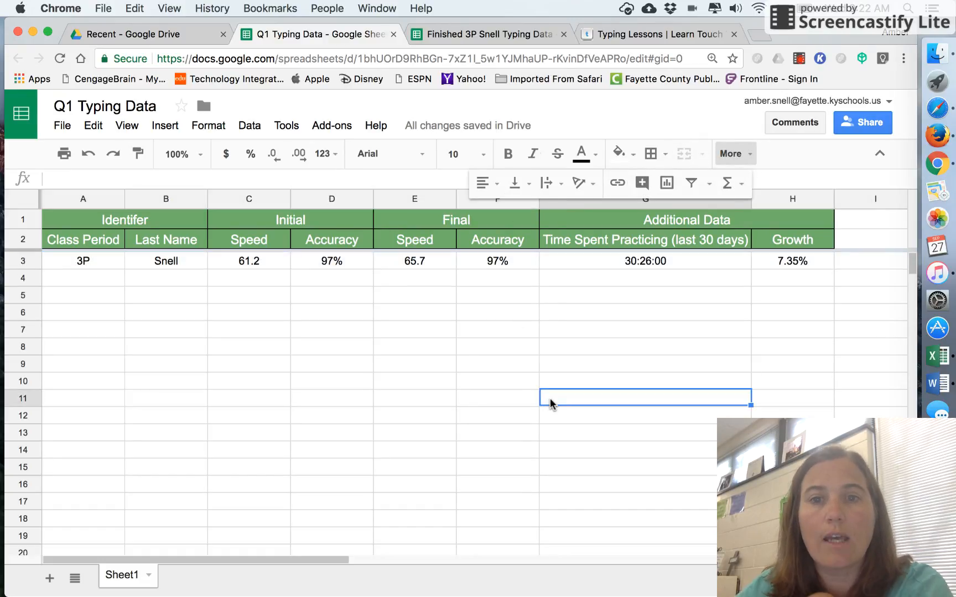